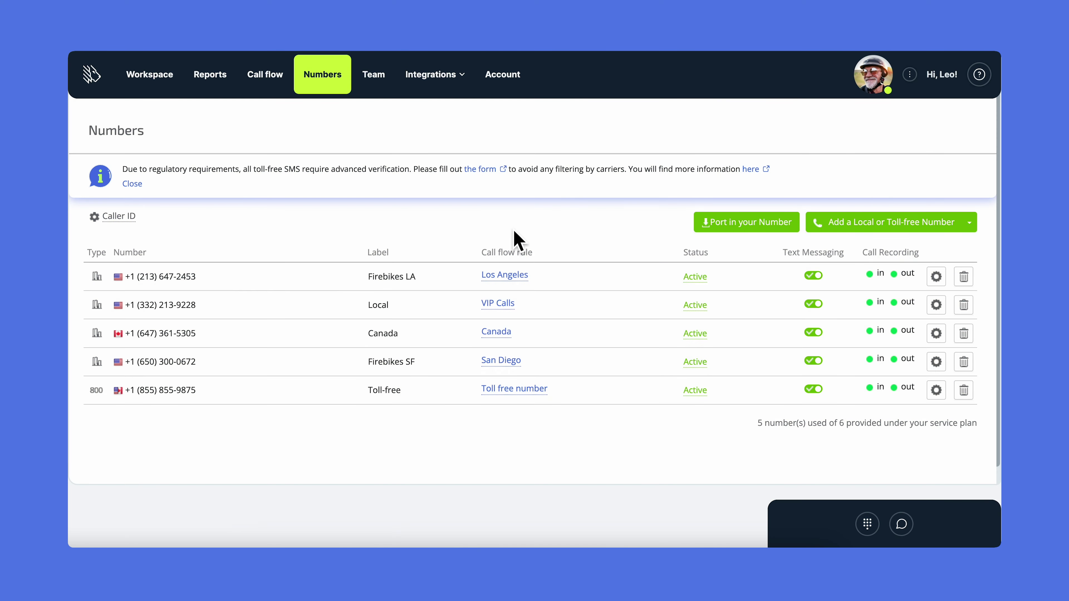
Step: Start a new local number in USA, CA - California, city BIGGS
click(877, 227)
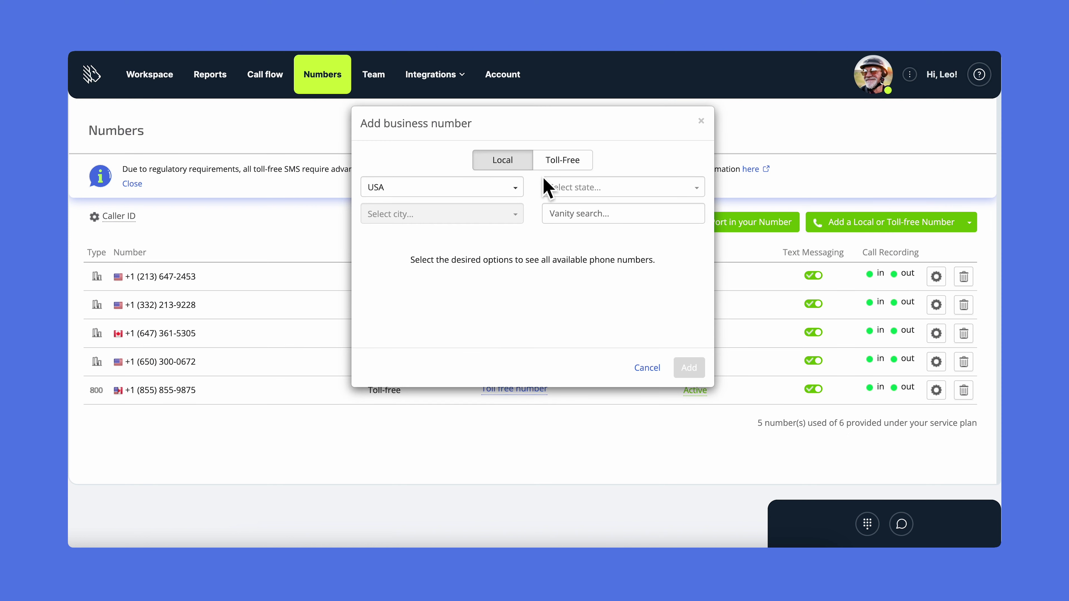
click(509, 188)
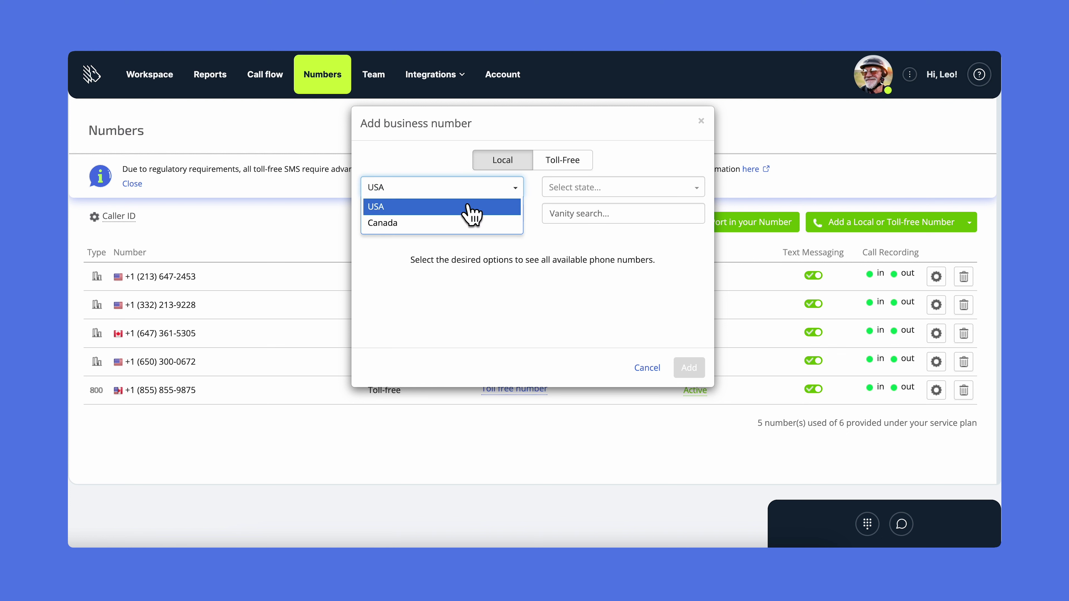
click(473, 206)
click(615, 193)
click(598, 255)
click(498, 216)
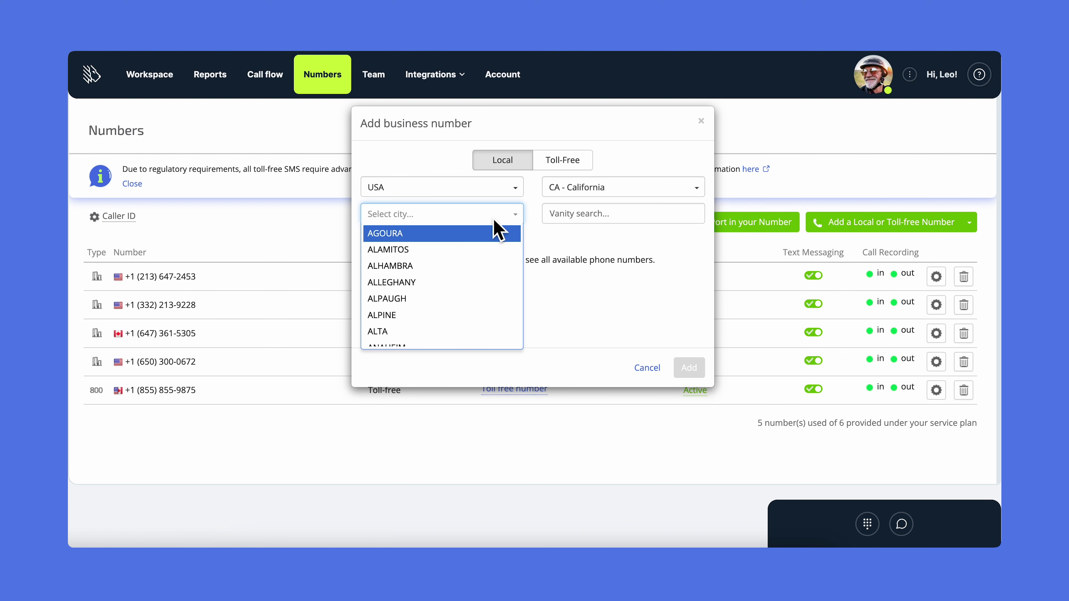
scroll(432, 290, down, 10)
click(429, 278)
click(588, 216)
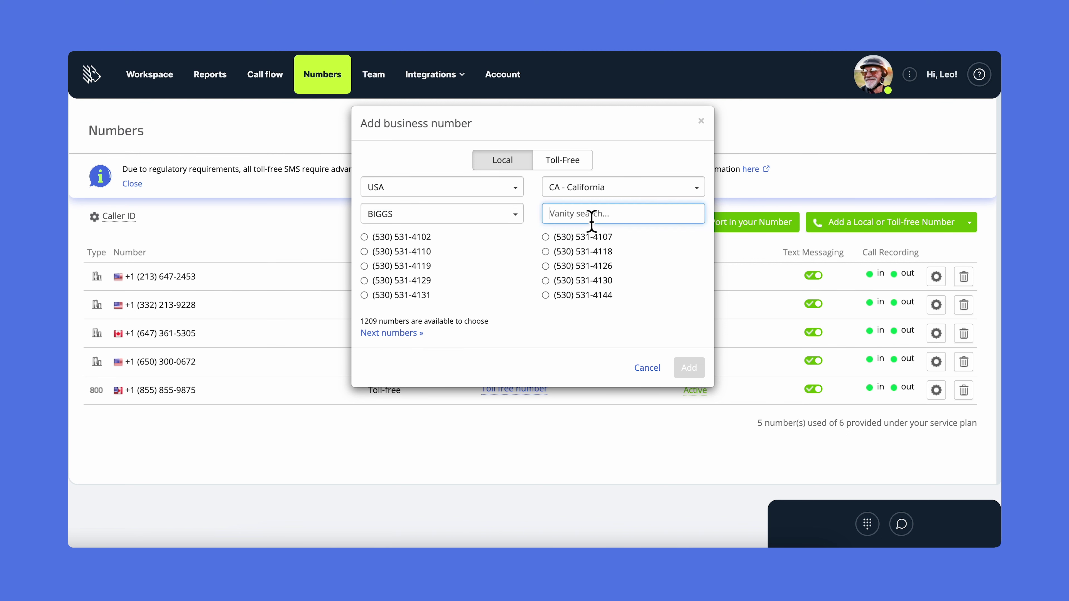
click(547, 238)
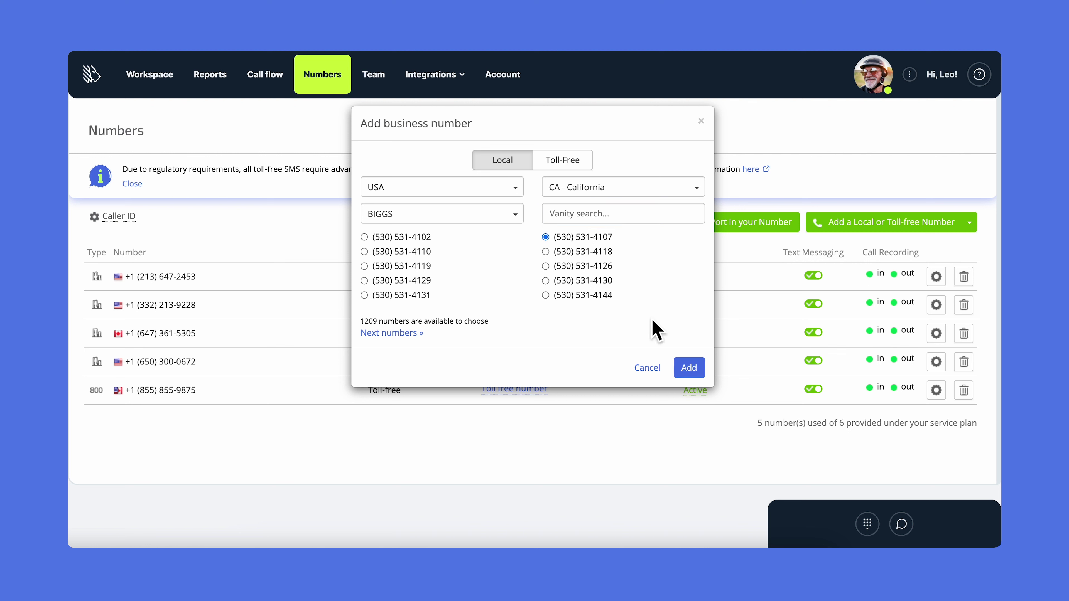
click(689, 370)
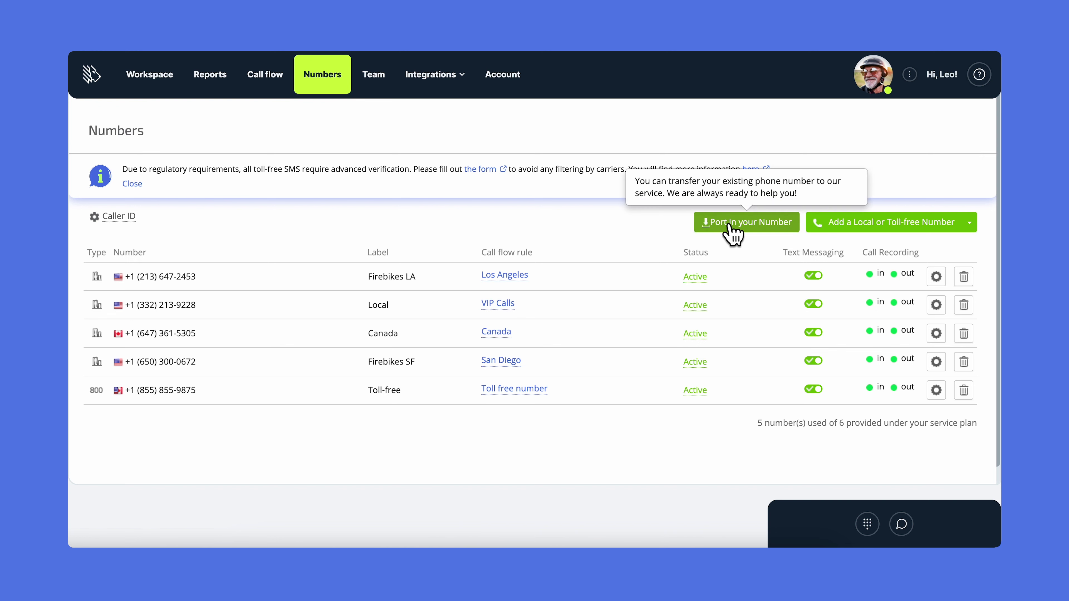
click(748, 228)
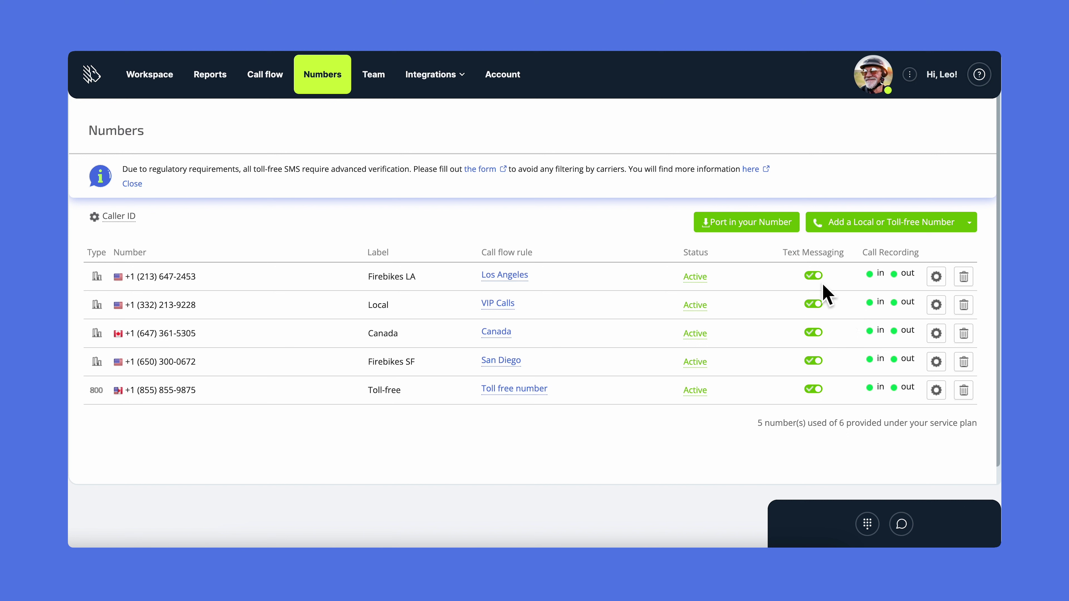
click(810, 274)
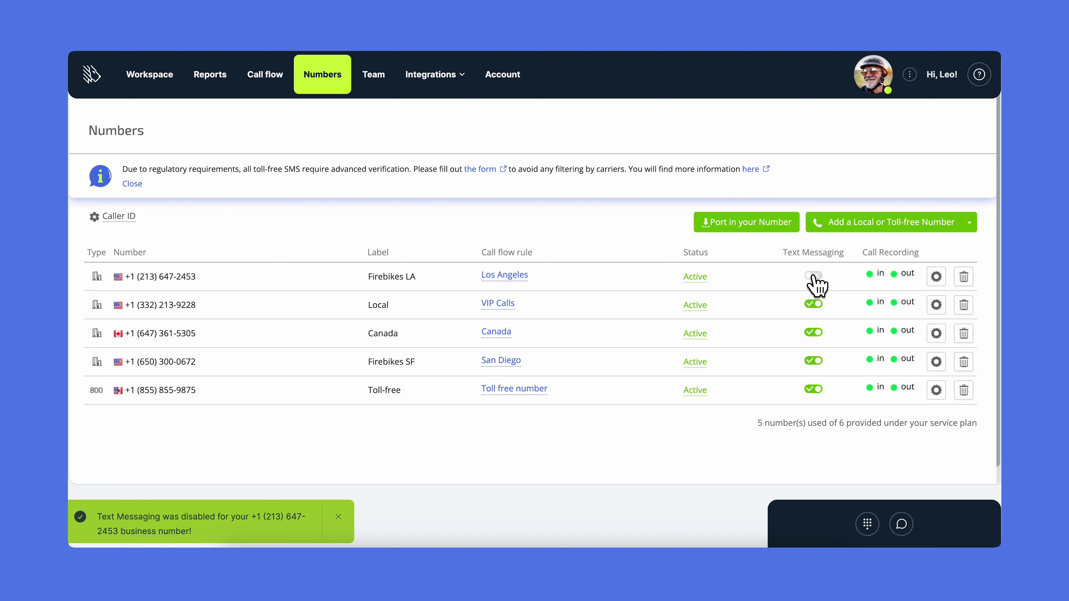
click(814, 276)
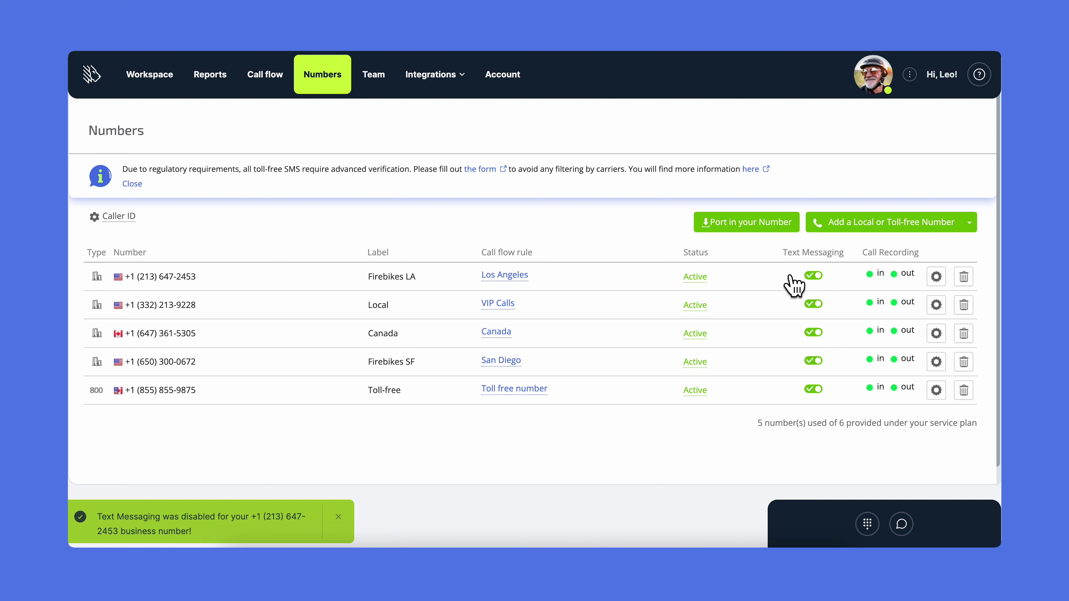
click(120, 216)
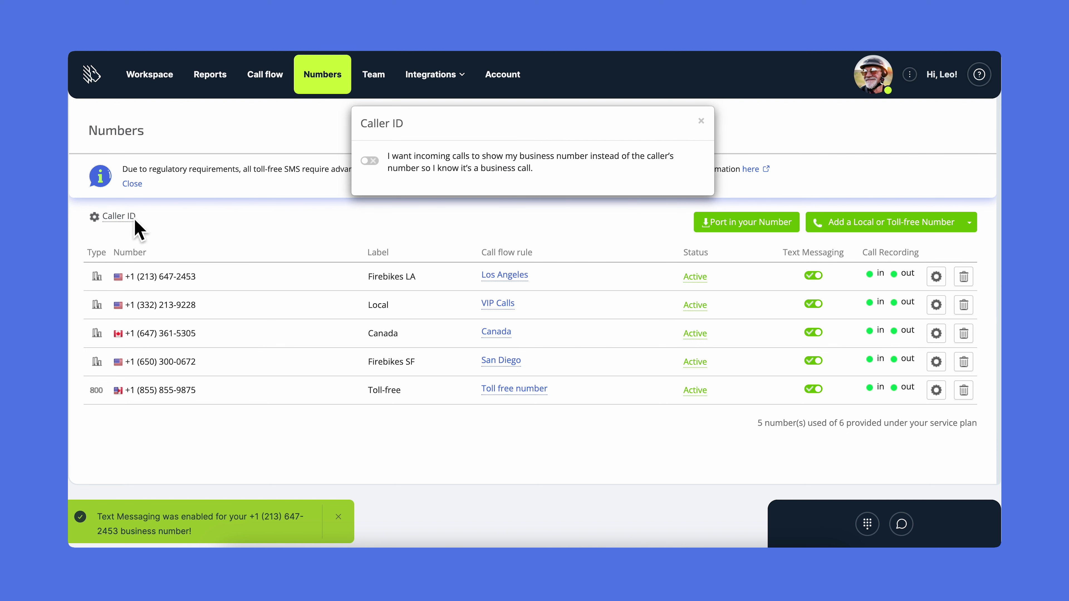
click(375, 163)
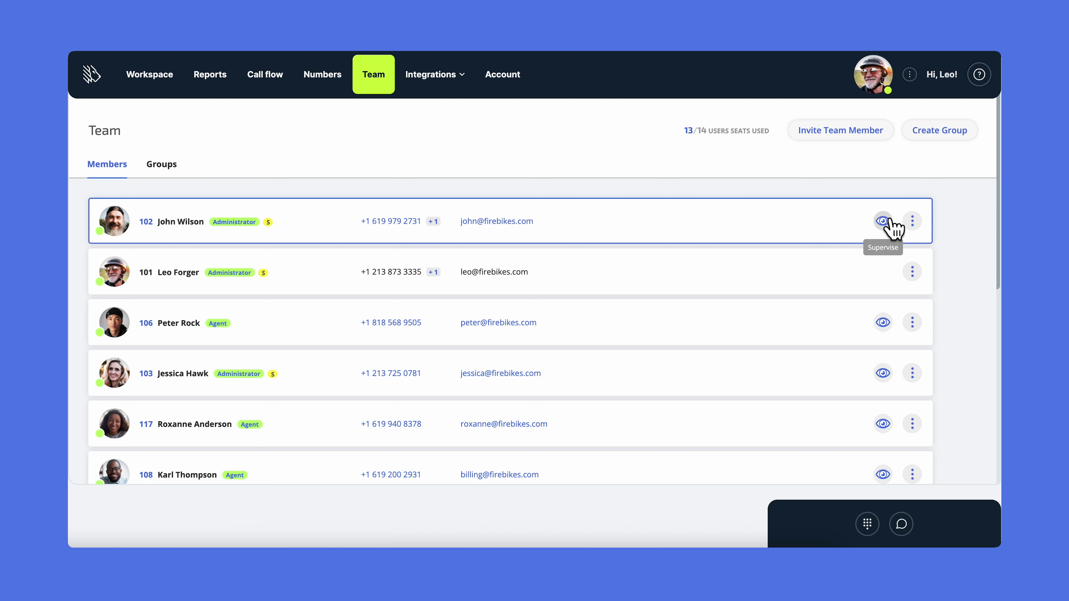
Step: Start inviting a new team member from the Team page
click(859, 130)
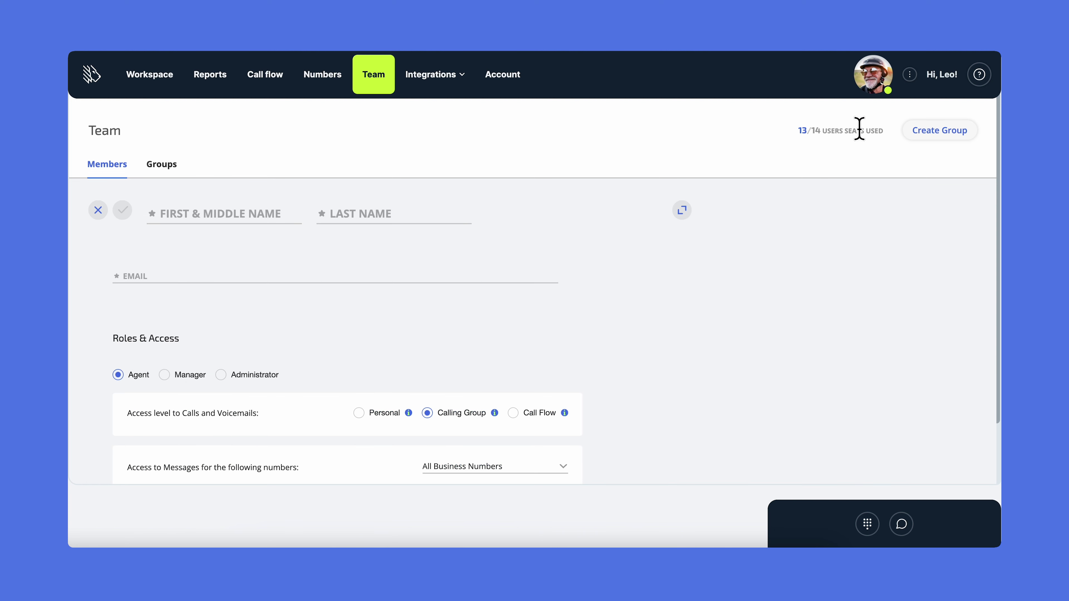
Step: Expand the new-member form and check which business numbers it can message from
click(682, 209)
scroll(353, 209, down, 2)
scroll(353, 209, down, 3)
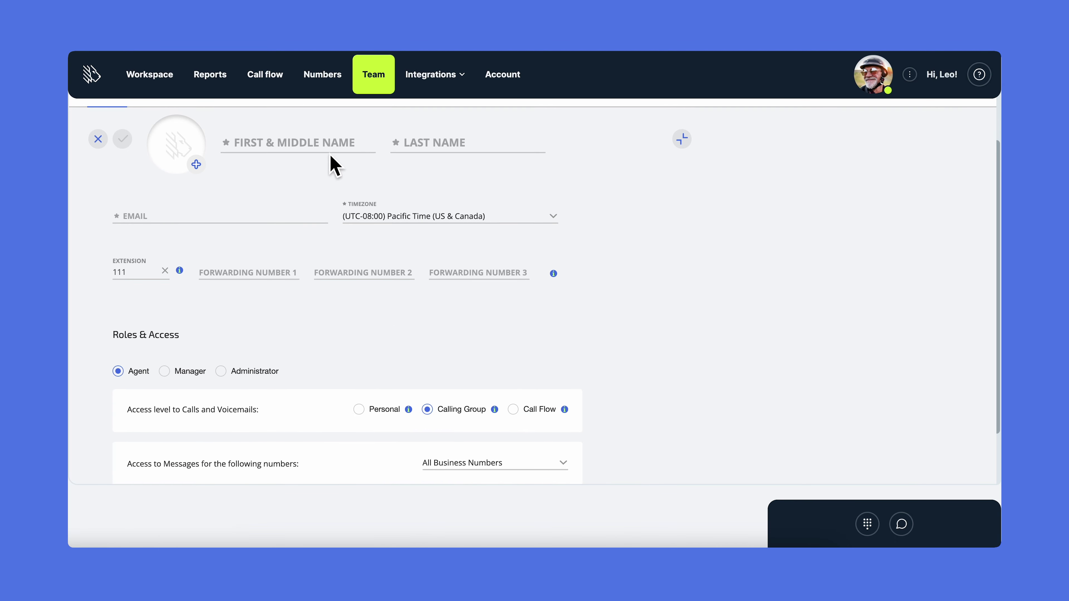
scroll(313, 201, down, 2)
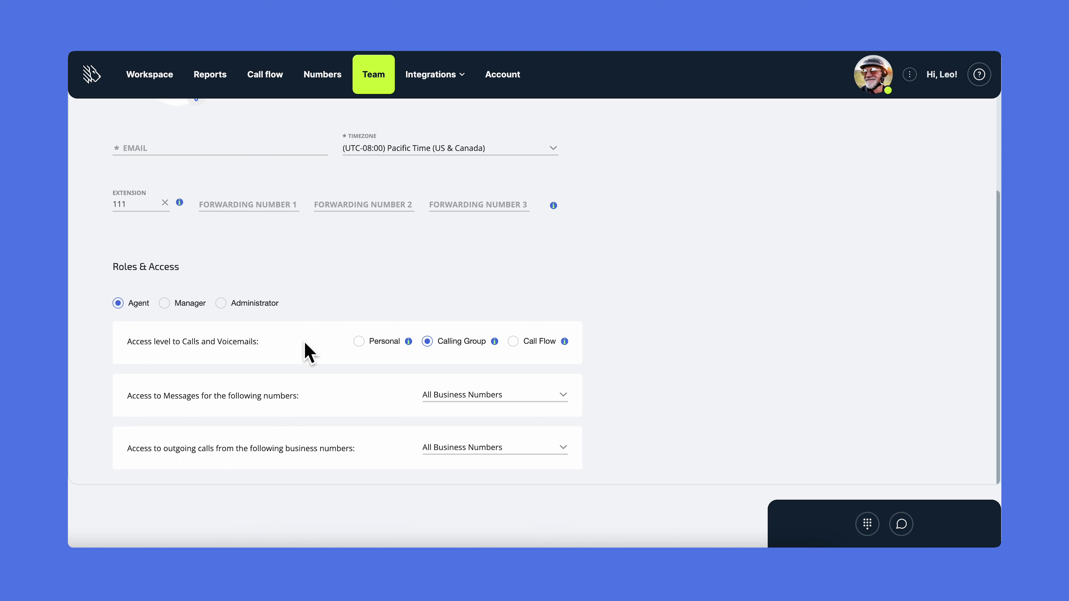
click(563, 396)
click(634, 382)
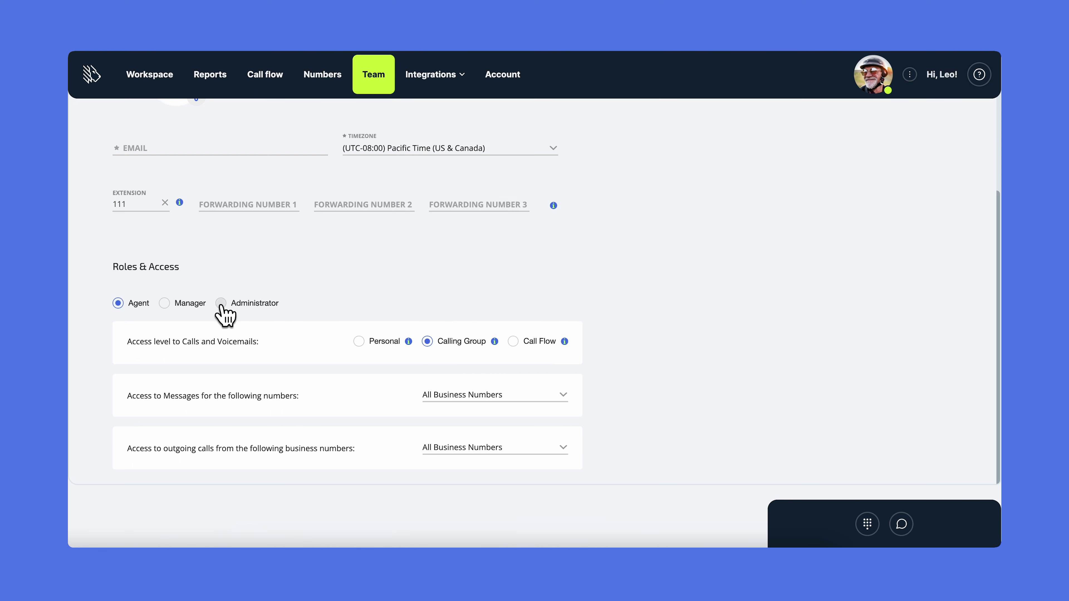
Step: Try the Manager role without Team settings, then switch to Administrator
click(164, 304)
scroll(250, 291, down, 3)
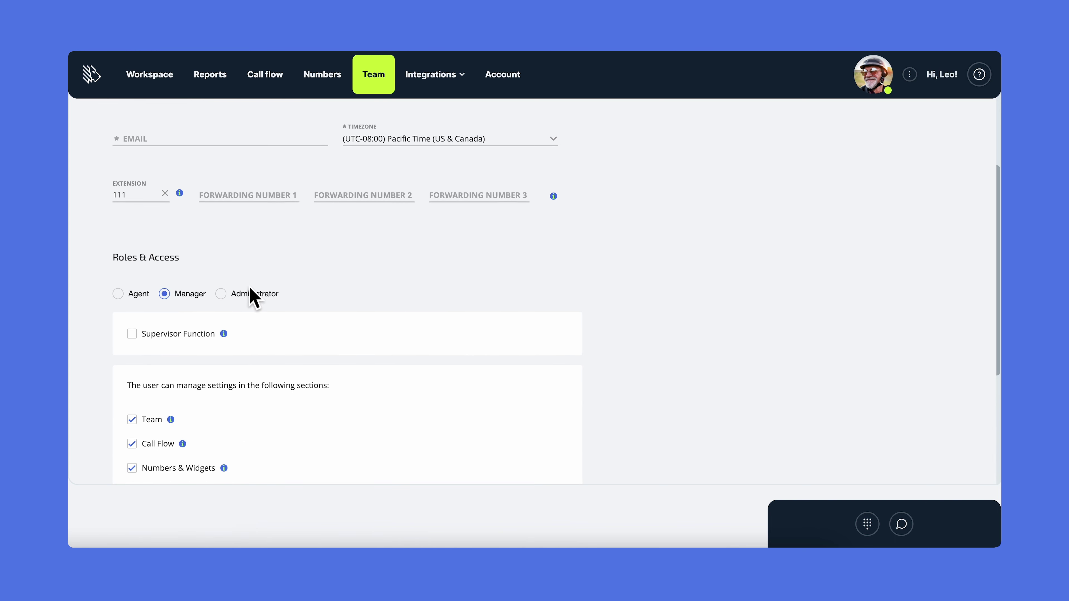
scroll(251, 294, down, 3)
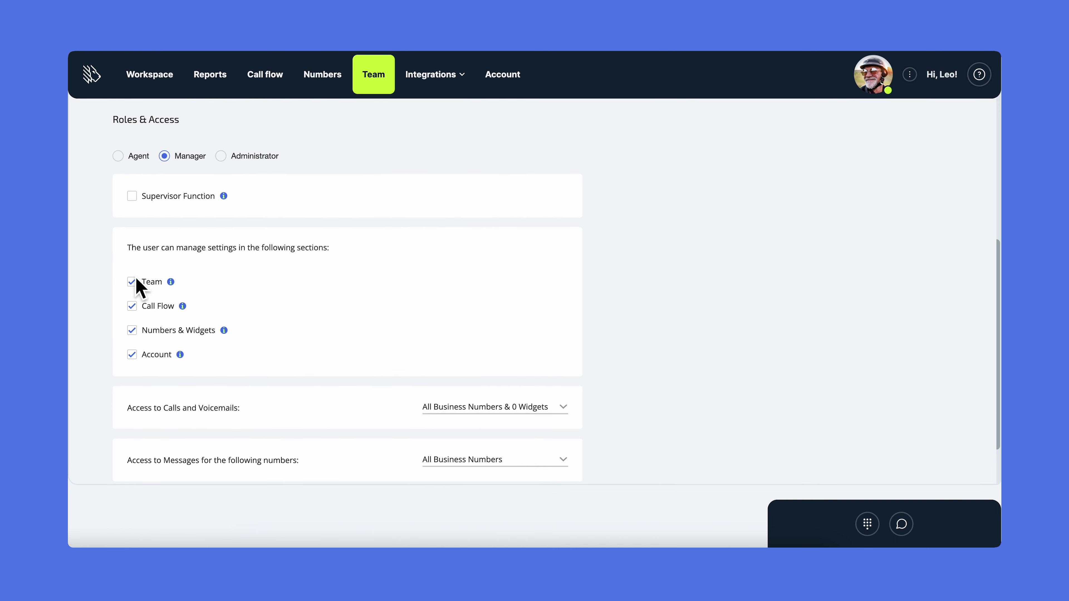
click(132, 282)
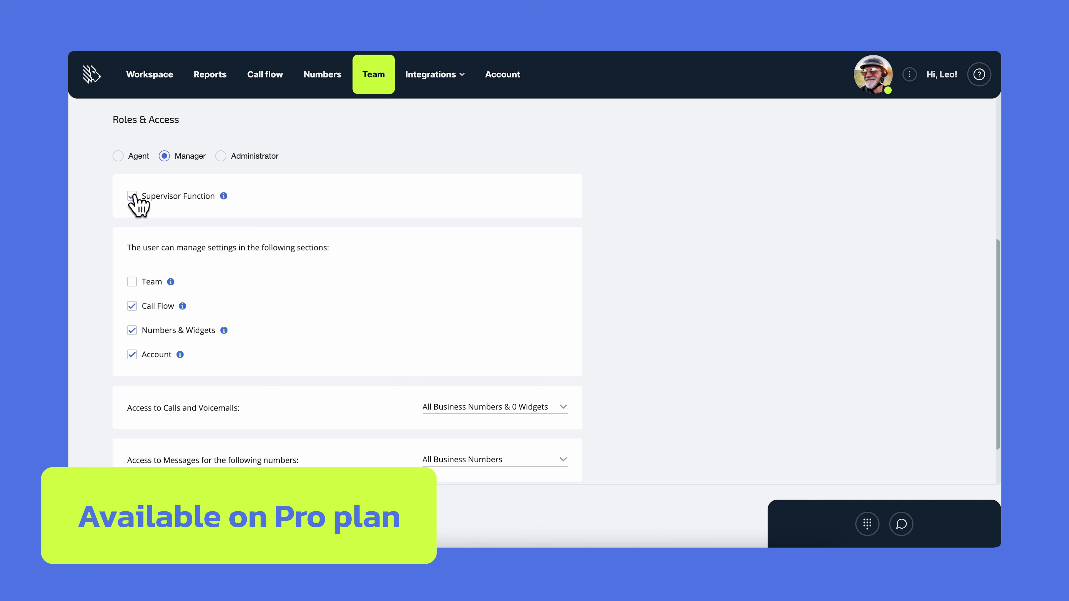
click(221, 156)
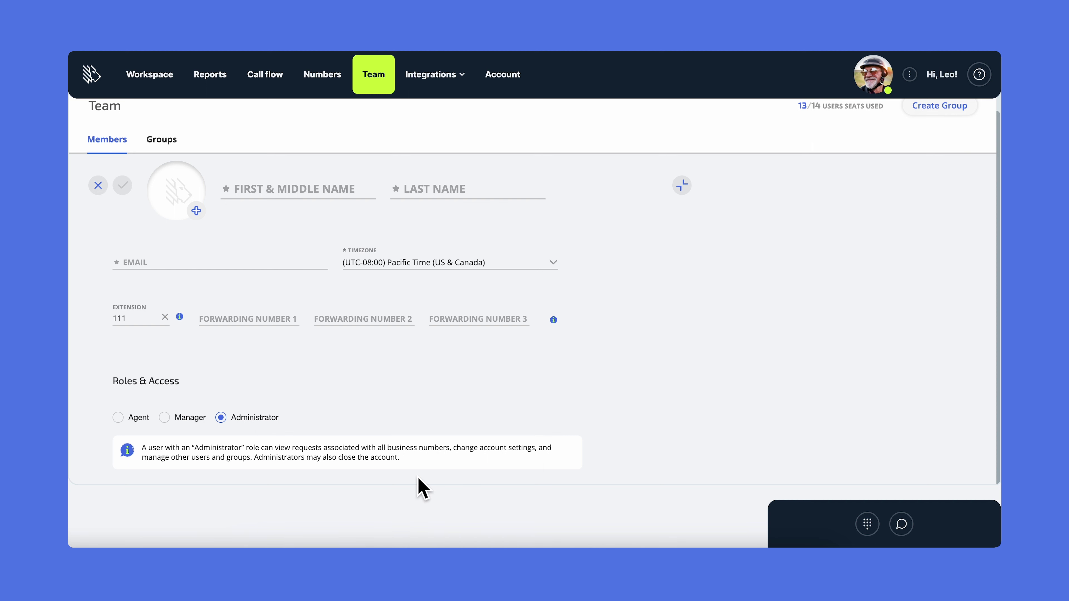
scroll(419, 489, up, 1)
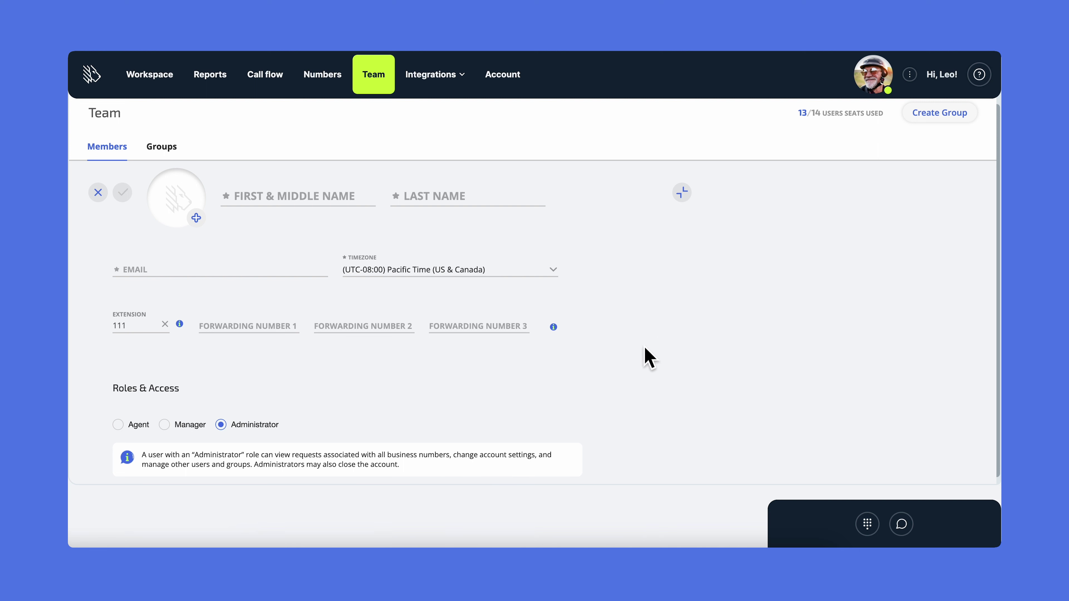
Step: Create group 'LA support' with the first two members, then view San Diego VIP's members
click(927, 123)
scroll(682, 150, down, 3)
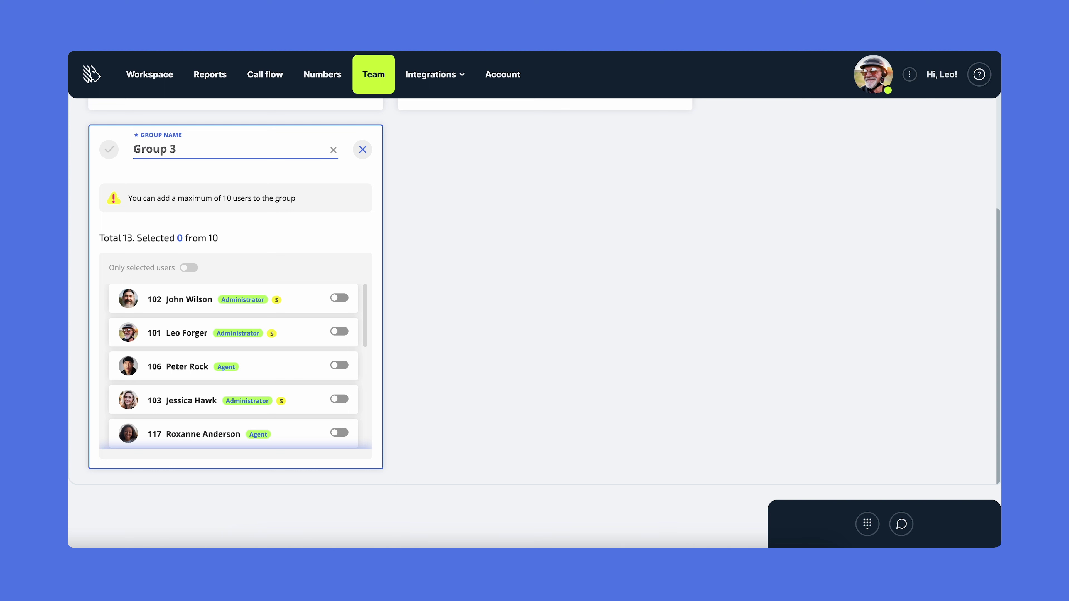
key(BackSpace)
key(BackSpace)
key(BackSpace)
key(BackSpace)
key(BackSpace)
key(BackSpace)
key(BackSpace)
click(339, 298)
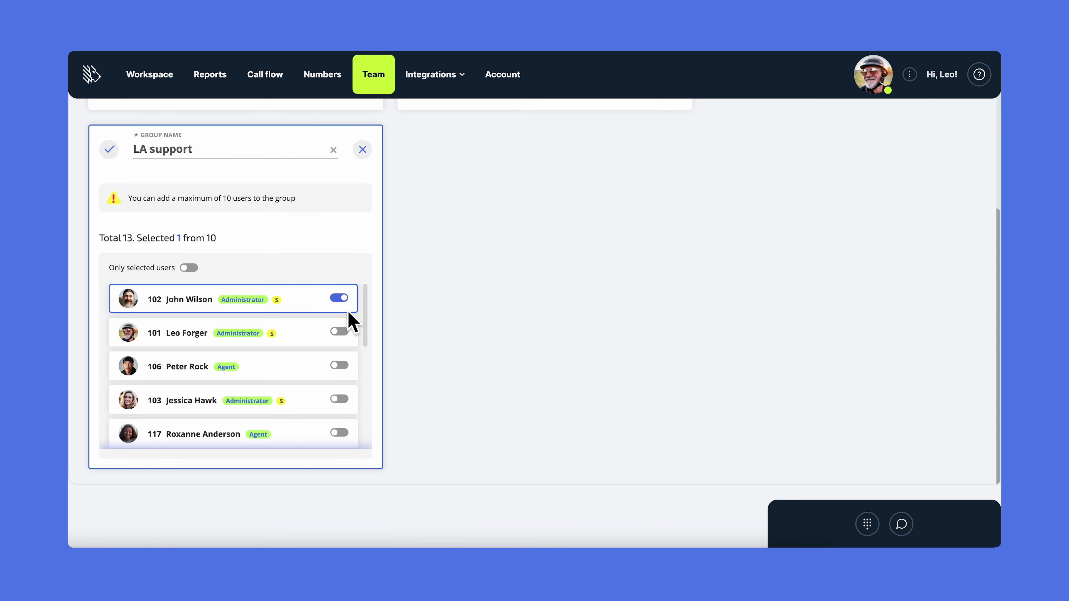
click(339, 332)
click(109, 149)
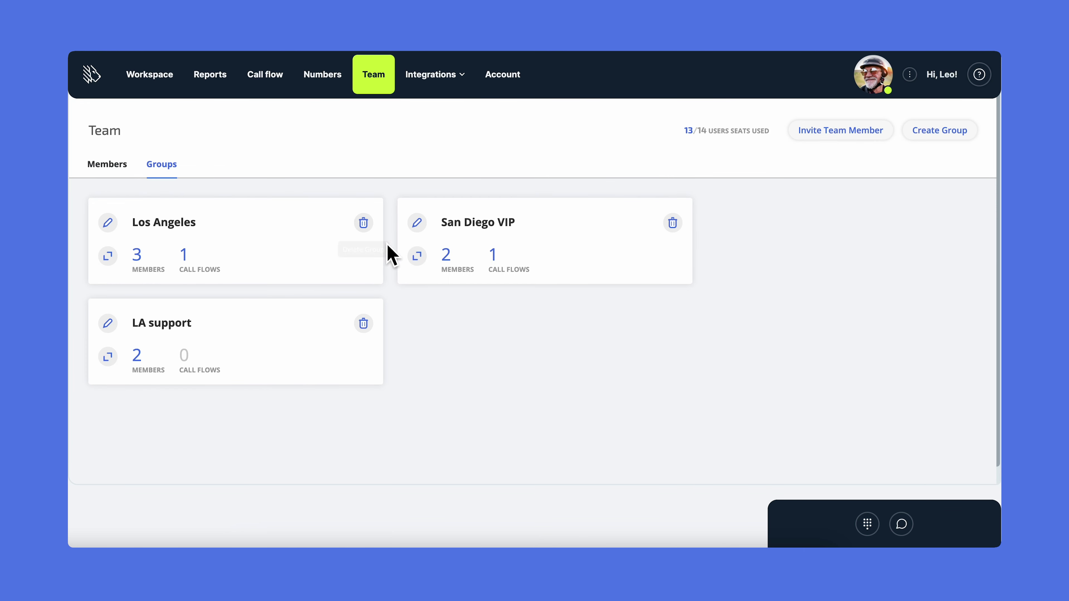
click(417, 257)
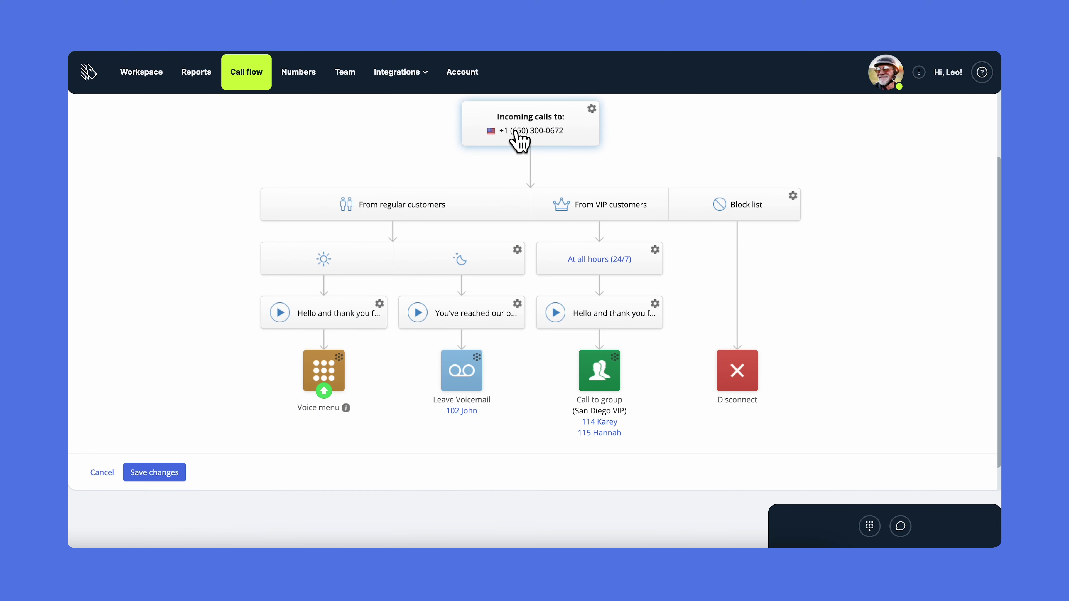
click(519, 138)
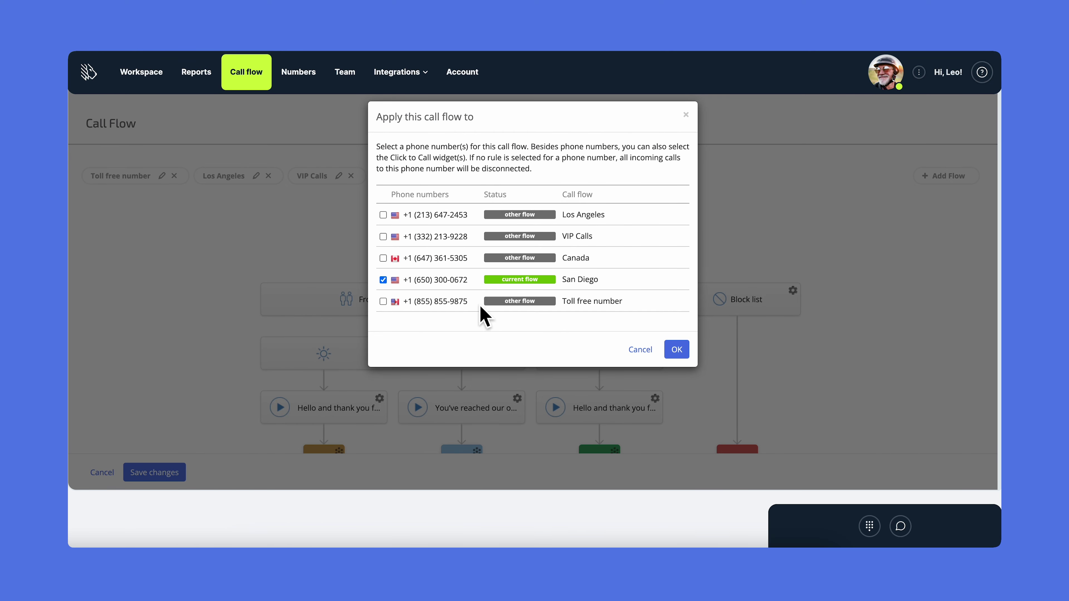
click(676, 351)
scroll(616, 294, down, 2)
scroll(522, 273, down, 1)
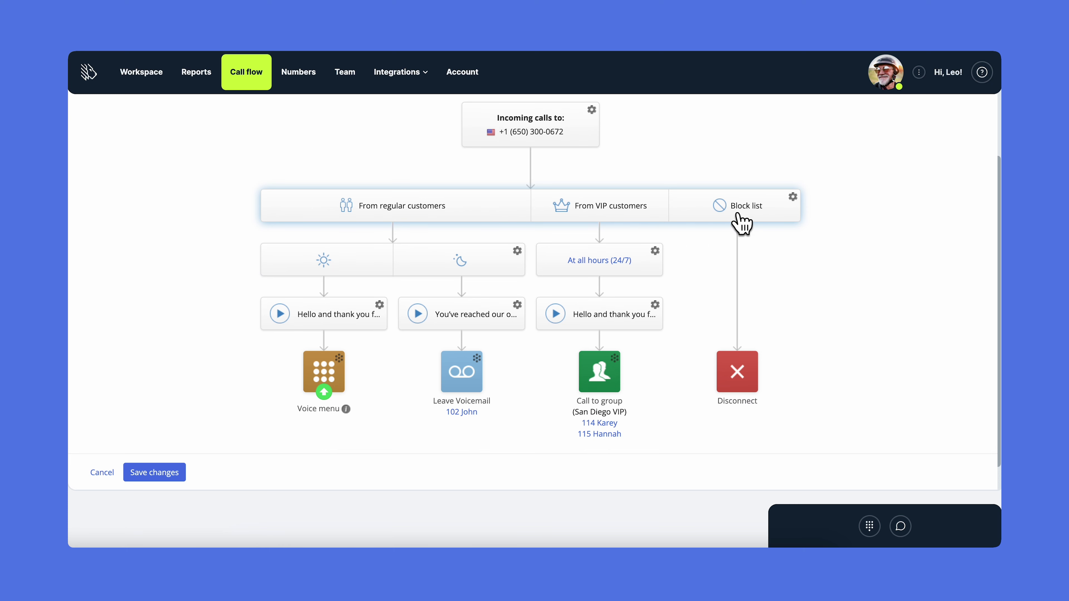
Step: Review the business hours work schedule, cancel it, and scroll to the flow's end nodes
click(374, 267)
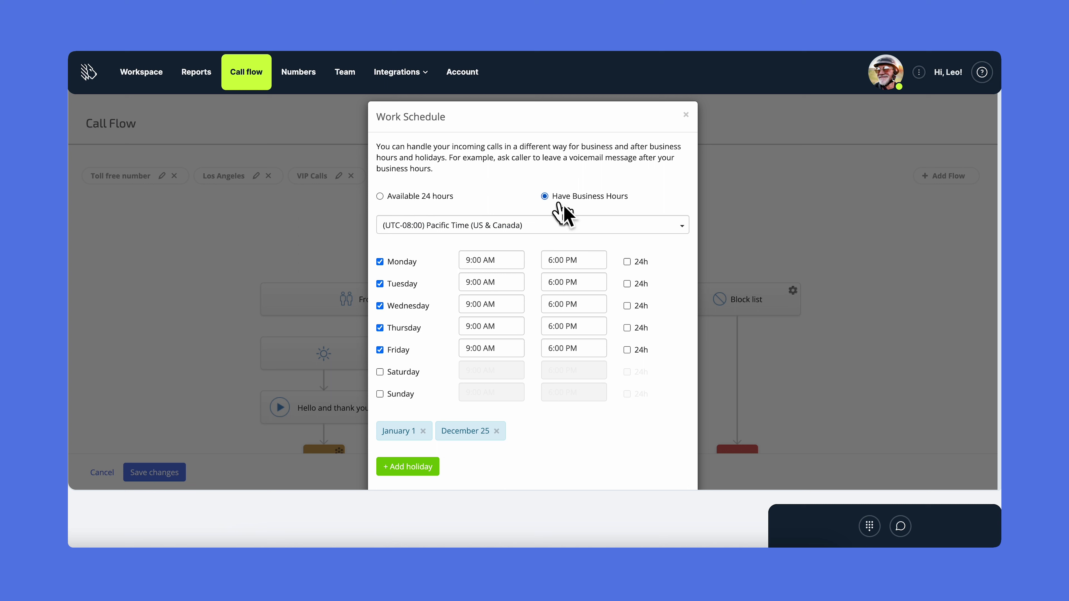
scroll(541, 281, down, 2)
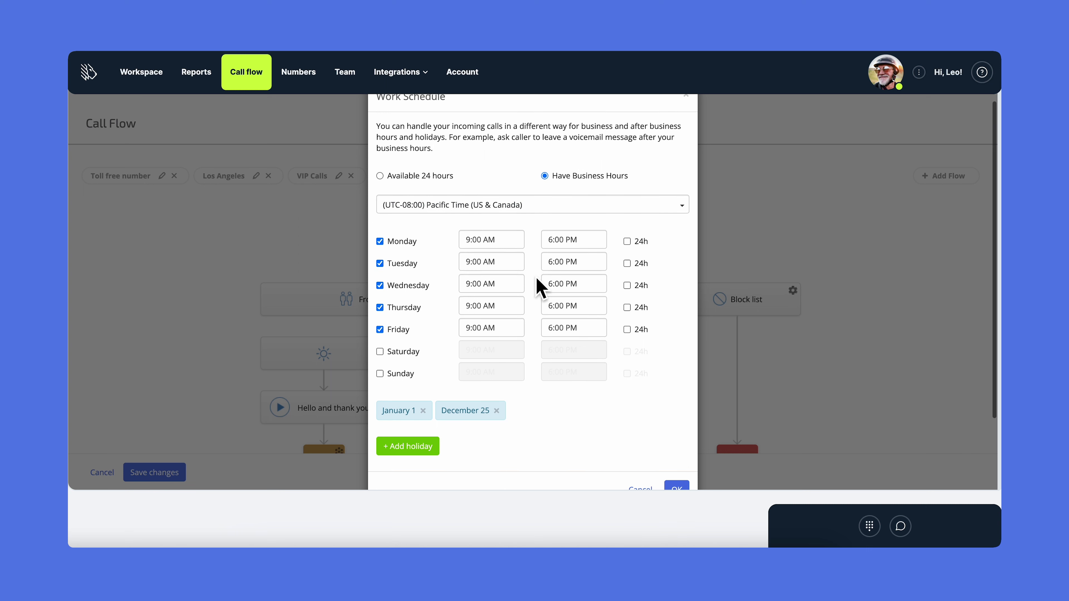
click(640, 459)
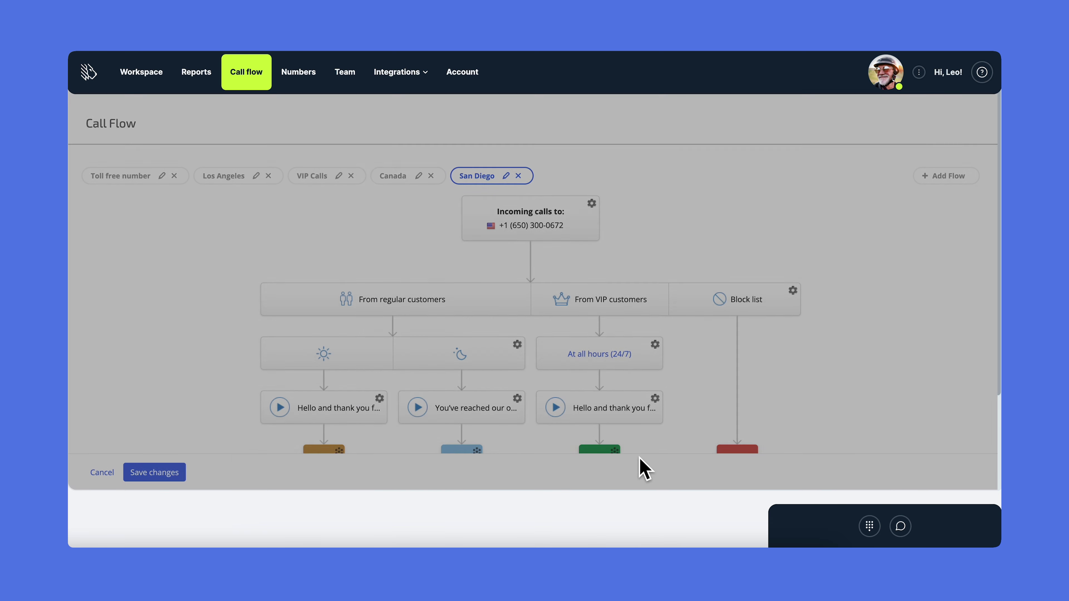
scroll(517, 357, down, 2)
scroll(504, 325, down, 2)
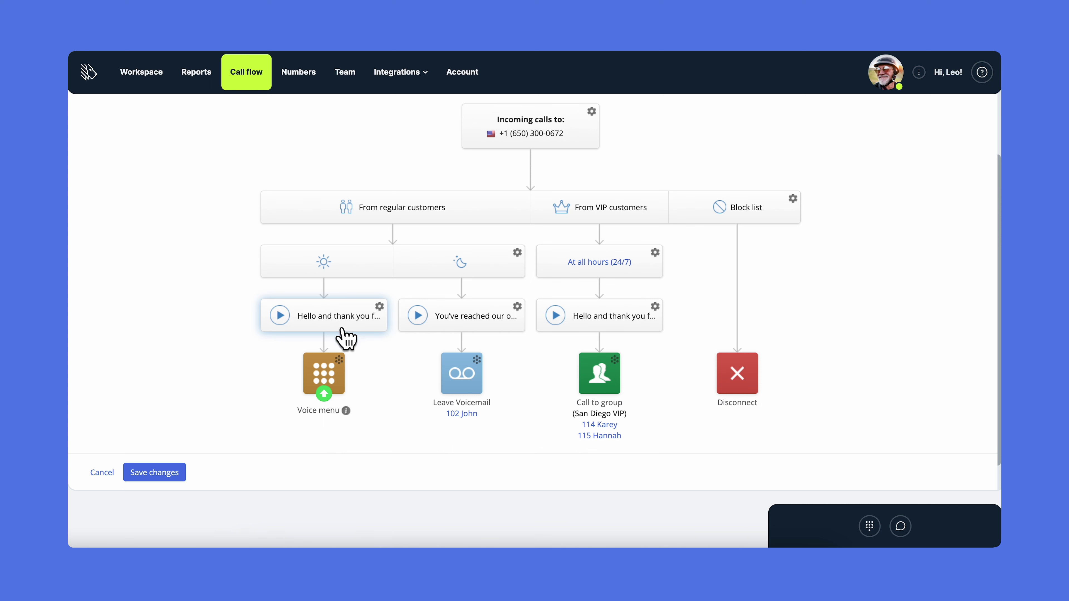
Step: Expand the voice menu's key options and briefly expand, then collapse, the nested menu under key 3
click(339, 359)
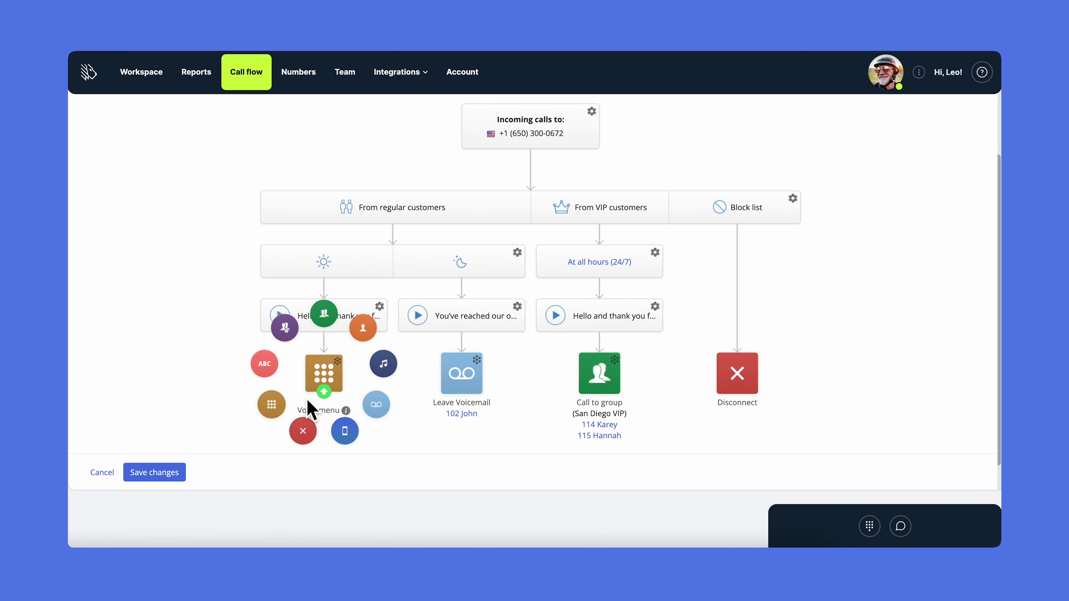
click(324, 390)
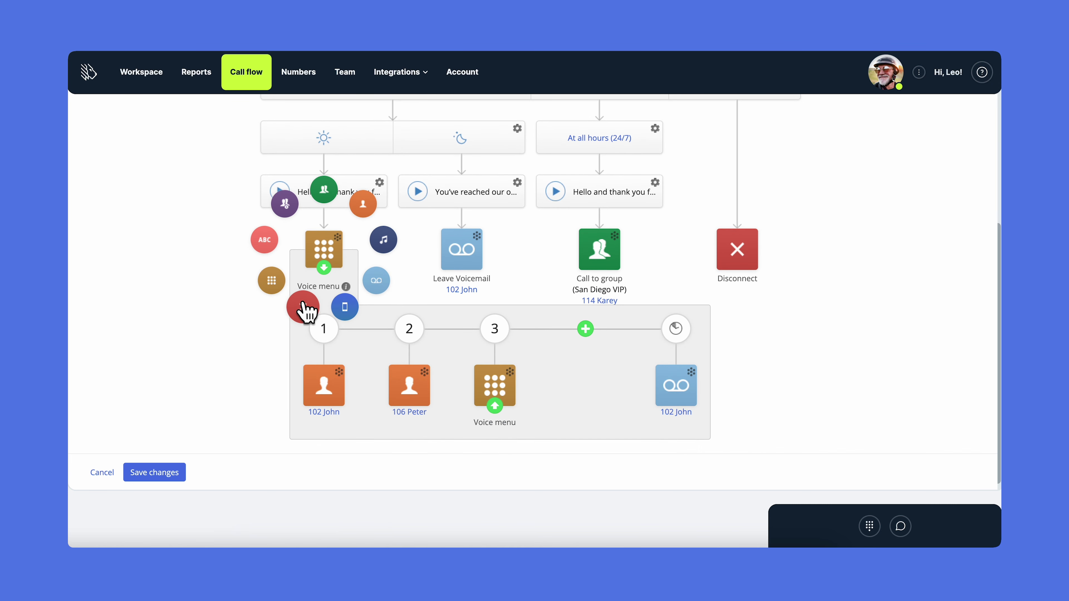
click(495, 406)
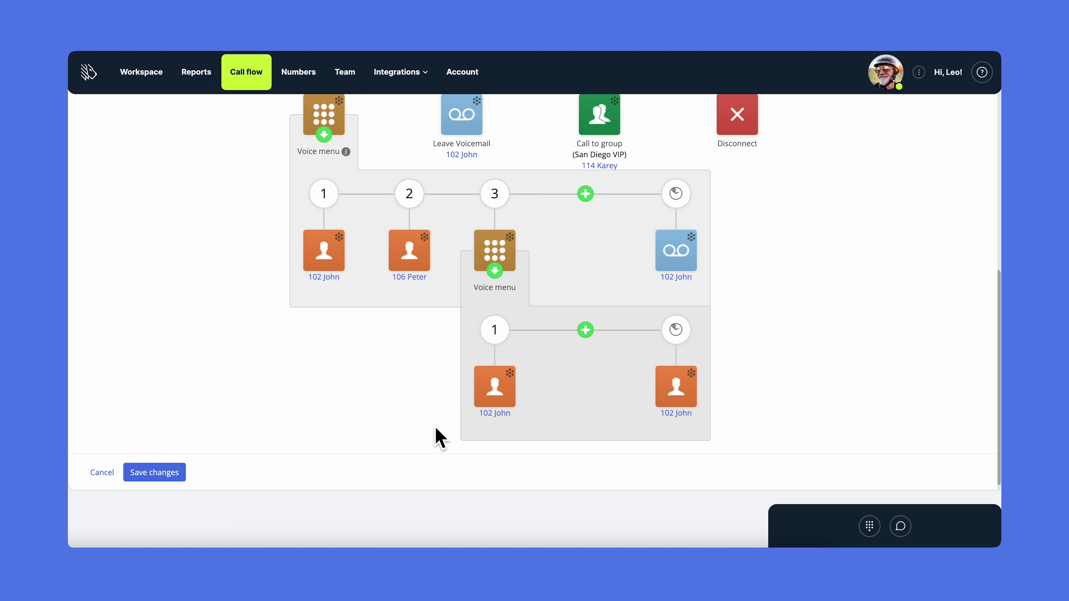
click(494, 271)
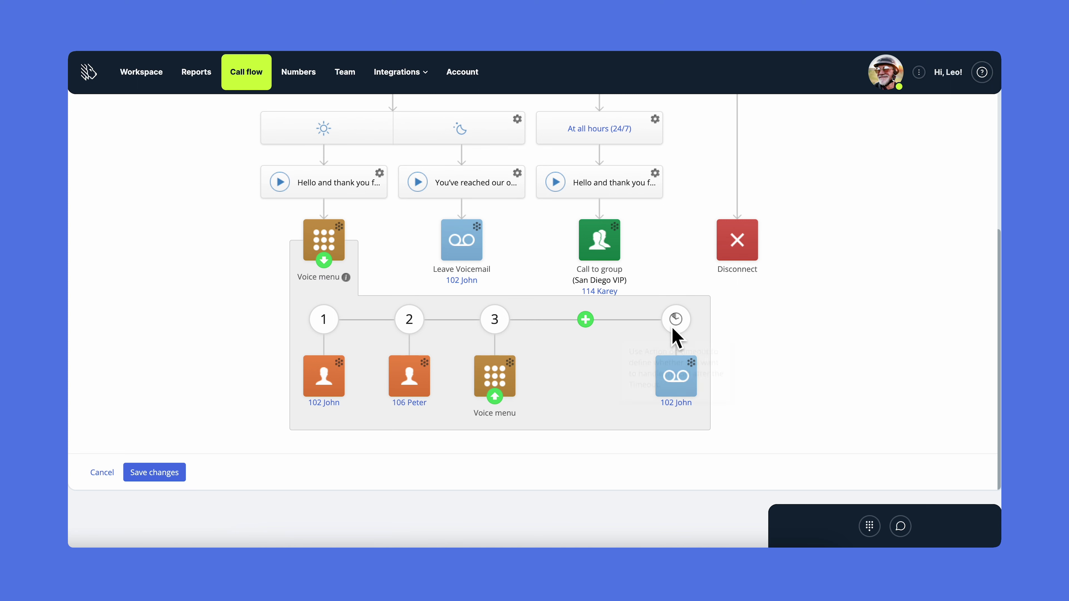
mouse_move(685, 326)
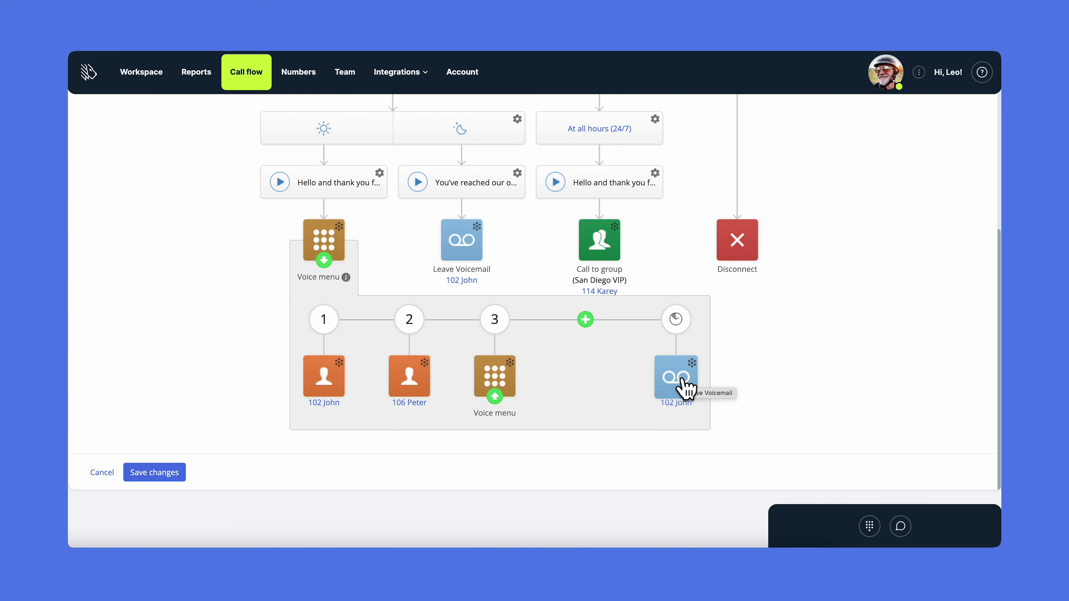
Step: Collapse the key options, try call queue settings with extension 106, then cancel
click(325, 261)
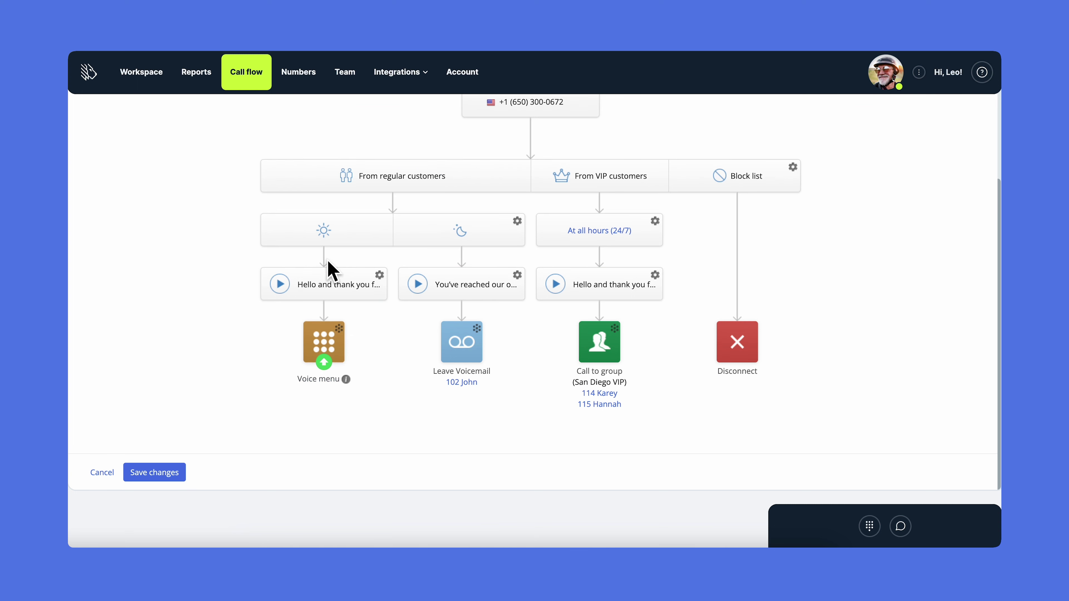
click(341, 333)
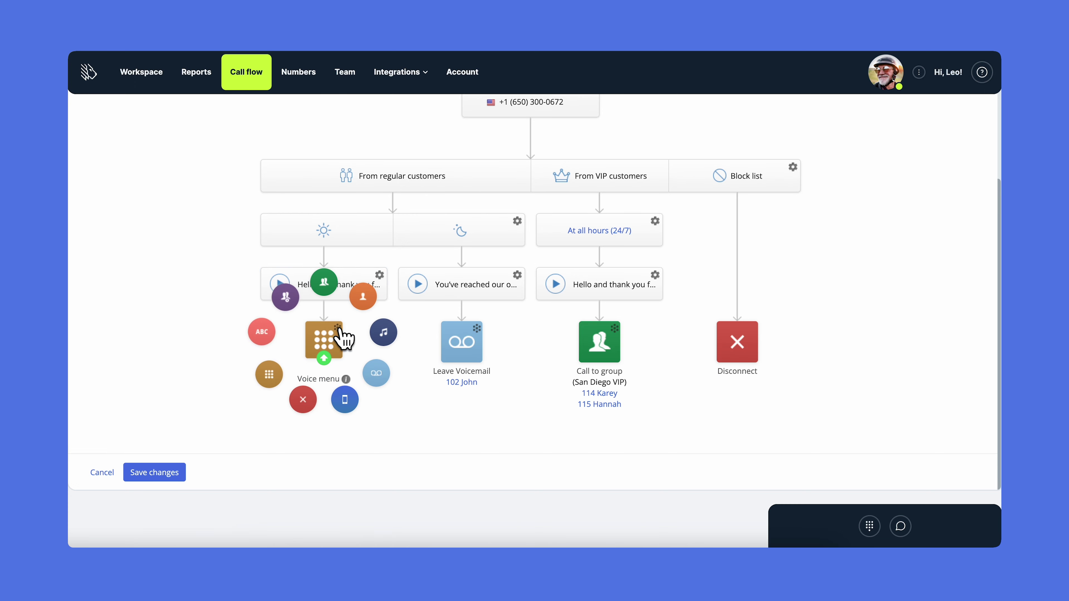
click(285, 296)
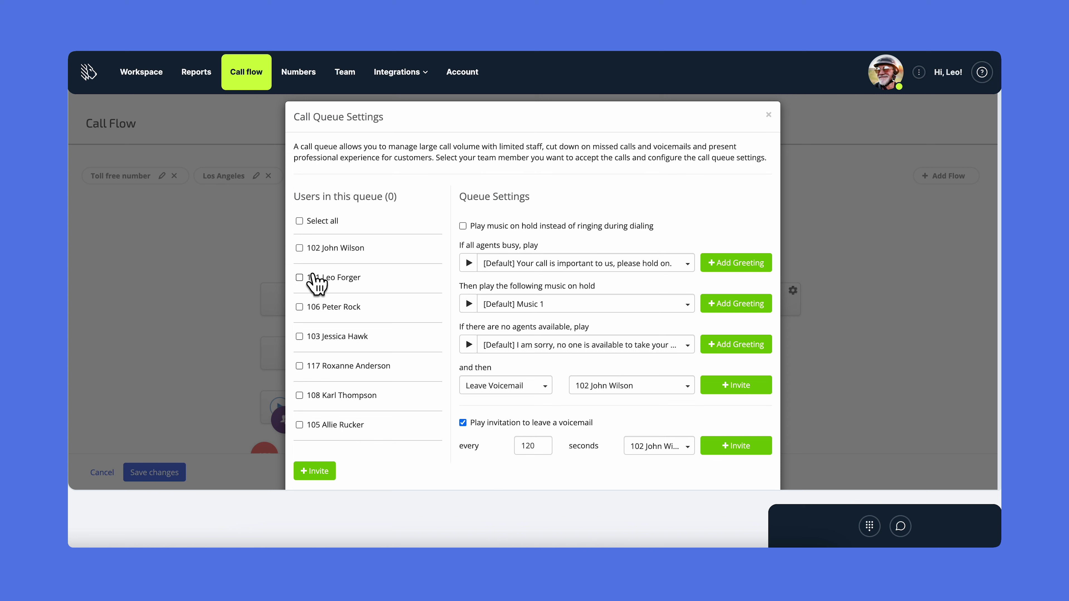
scroll(309, 282, down, 1)
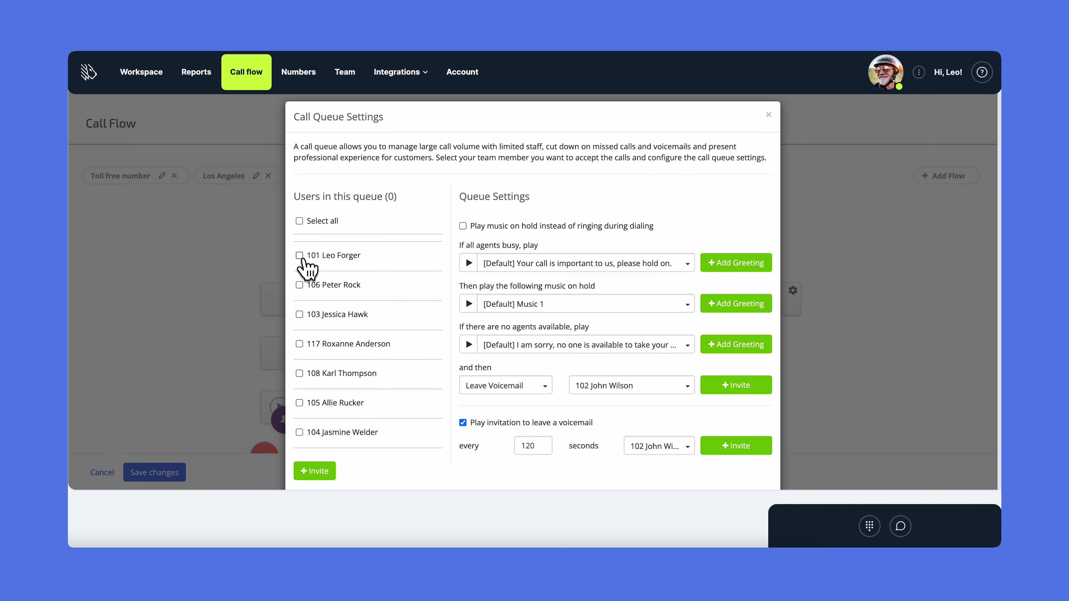
click(304, 288)
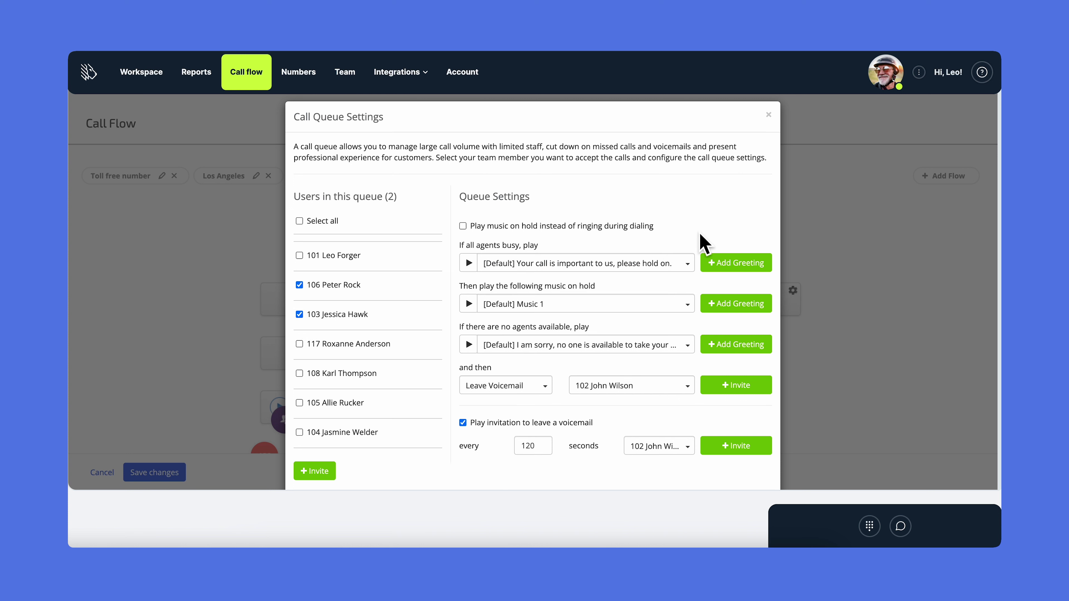
scroll(706, 277, down, 2)
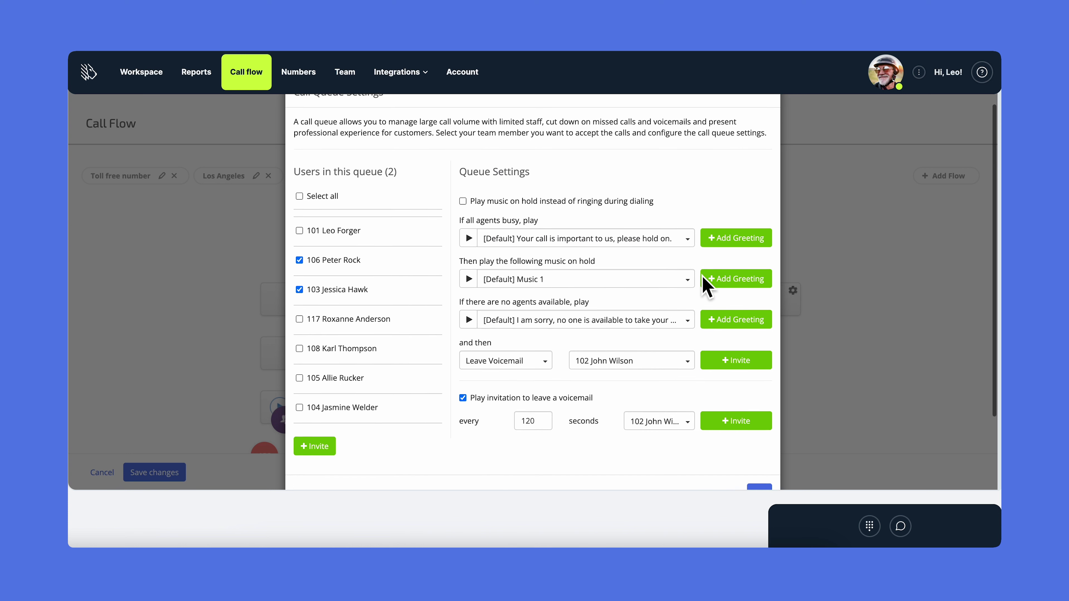
scroll(707, 291, down, 1)
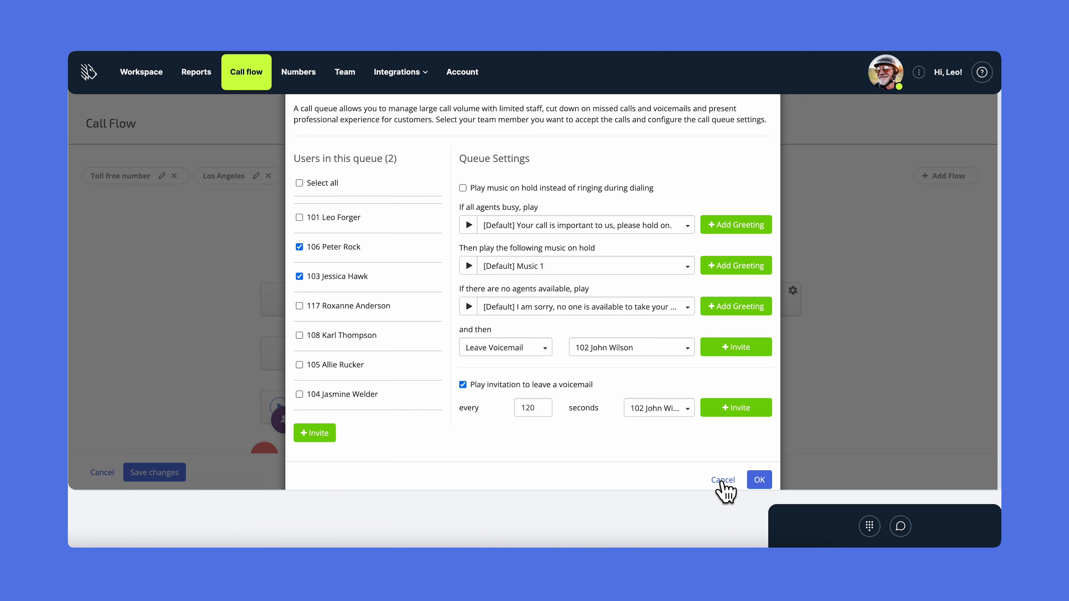
click(722, 480)
scroll(361, 400, down, 2)
scroll(360, 403, down, 4)
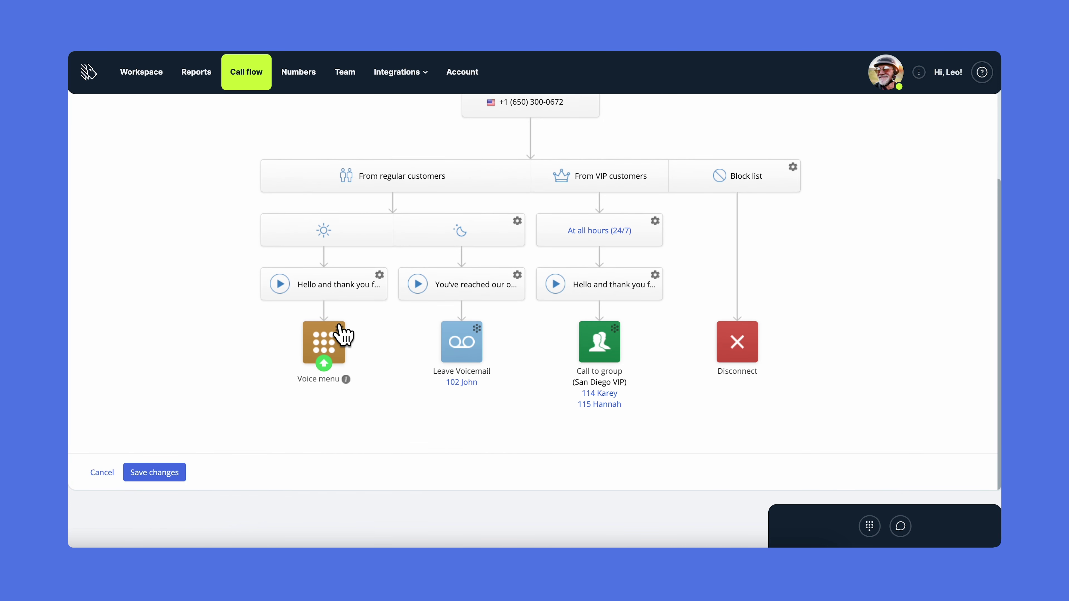
click(346, 334)
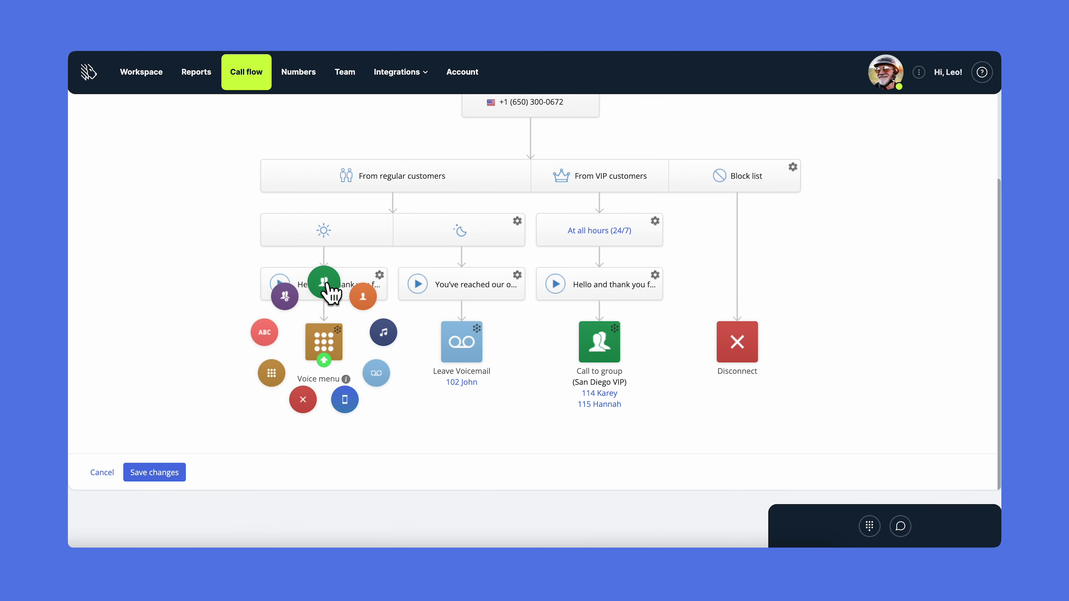
click(329, 285)
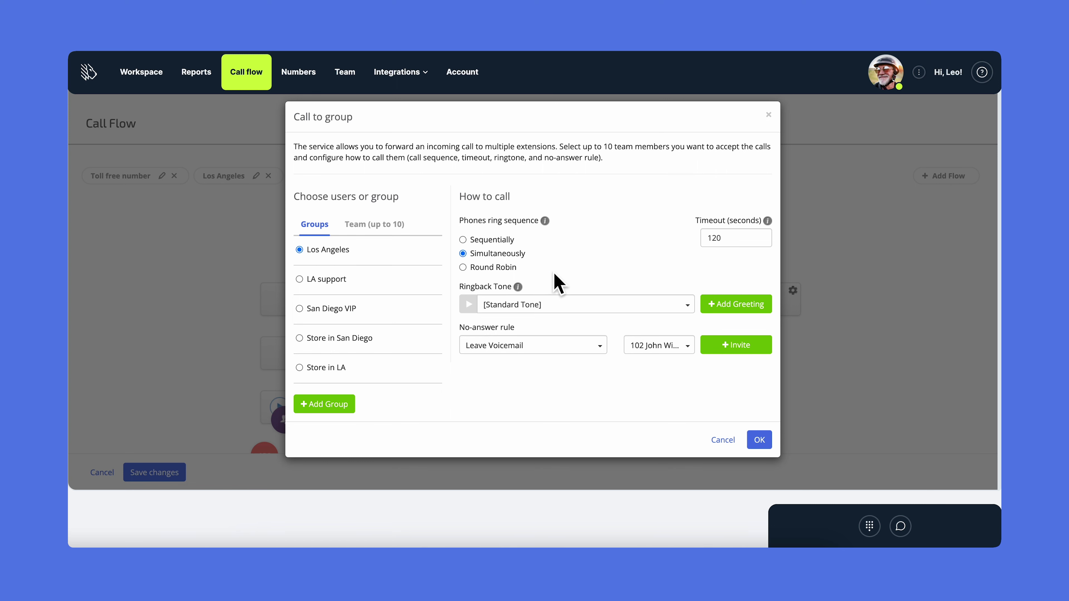
click(720, 441)
scroll(782, 401, down, 3)
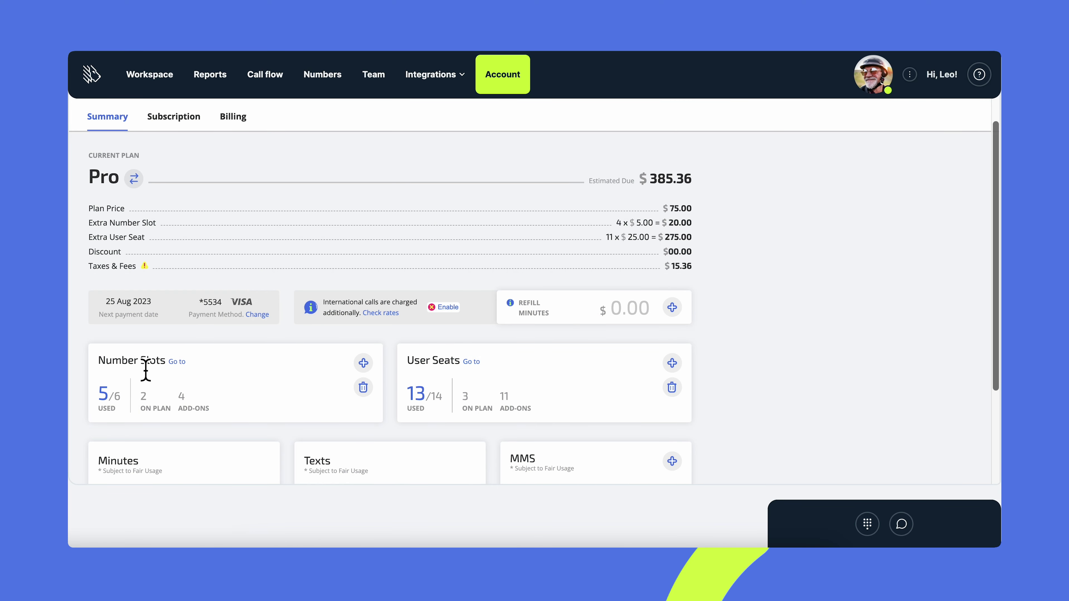
Step: Scroll through the Summary tab's Pro plan, number slot and user seat cards
scroll(400, 380, down, 2)
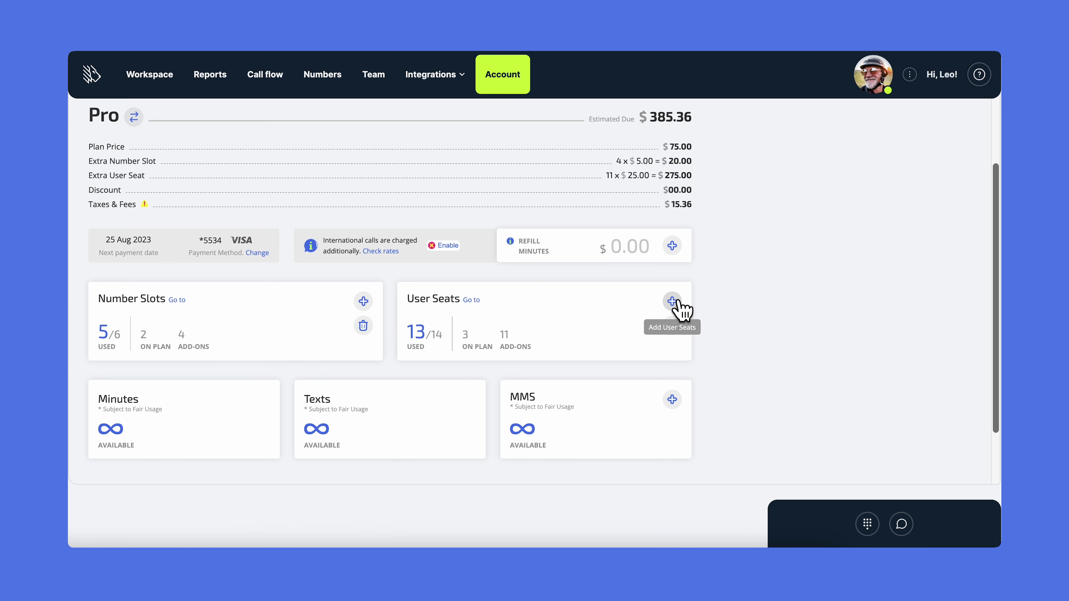
scroll(429, 206, up, 3)
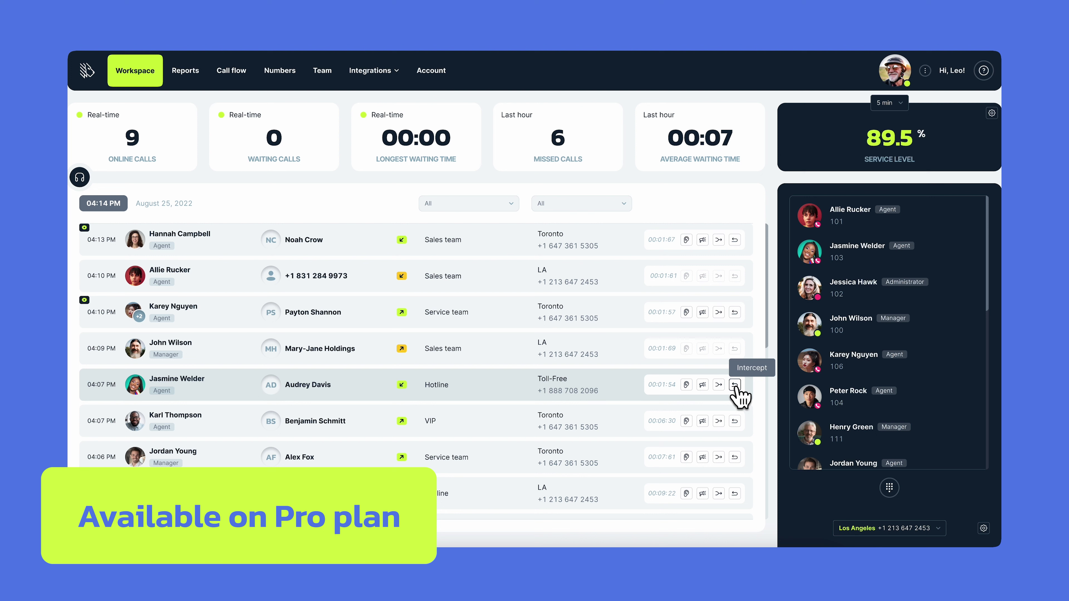
Step: Listen in on an agent's ongoing call from the Workspace call list
click(686, 384)
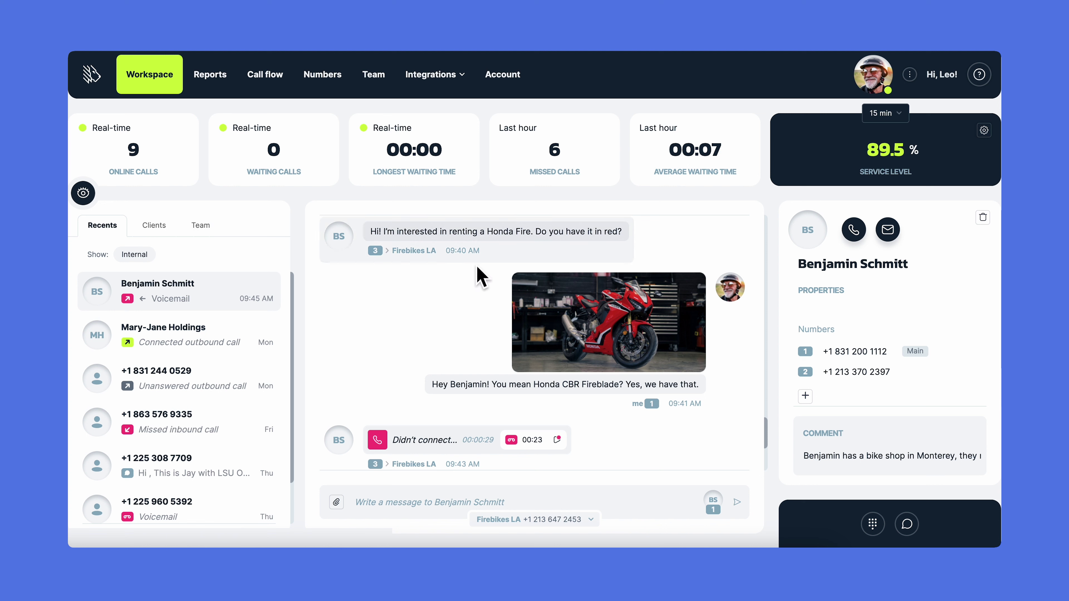
Step: Scroll through the client's note, PDF and booking confirmation, then start calling them from the contact card
scroll(484, 303, down, 2)
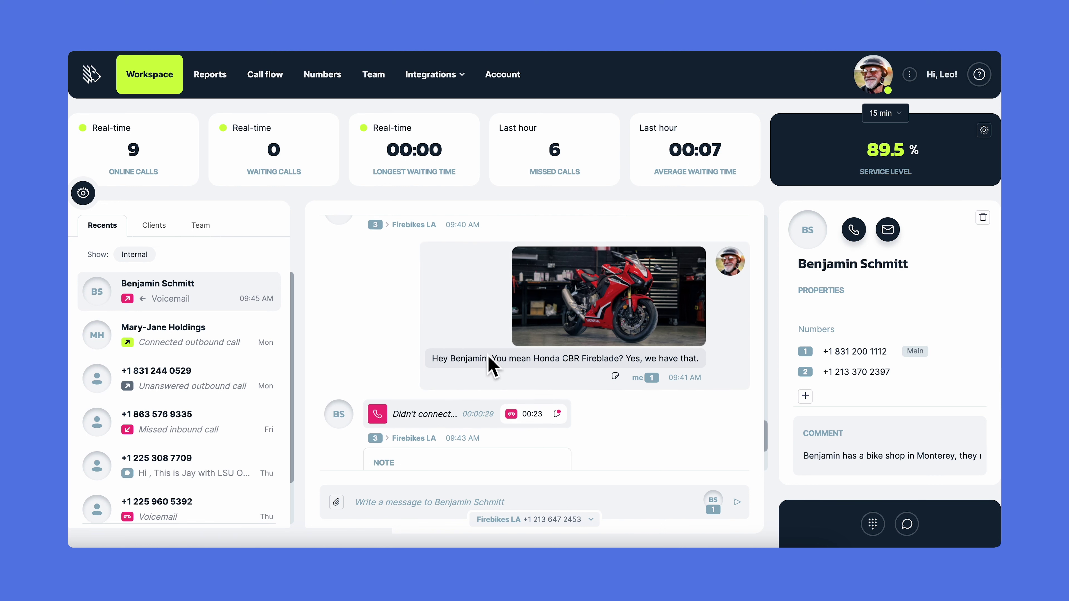
scroll(555, 381, down, 5)
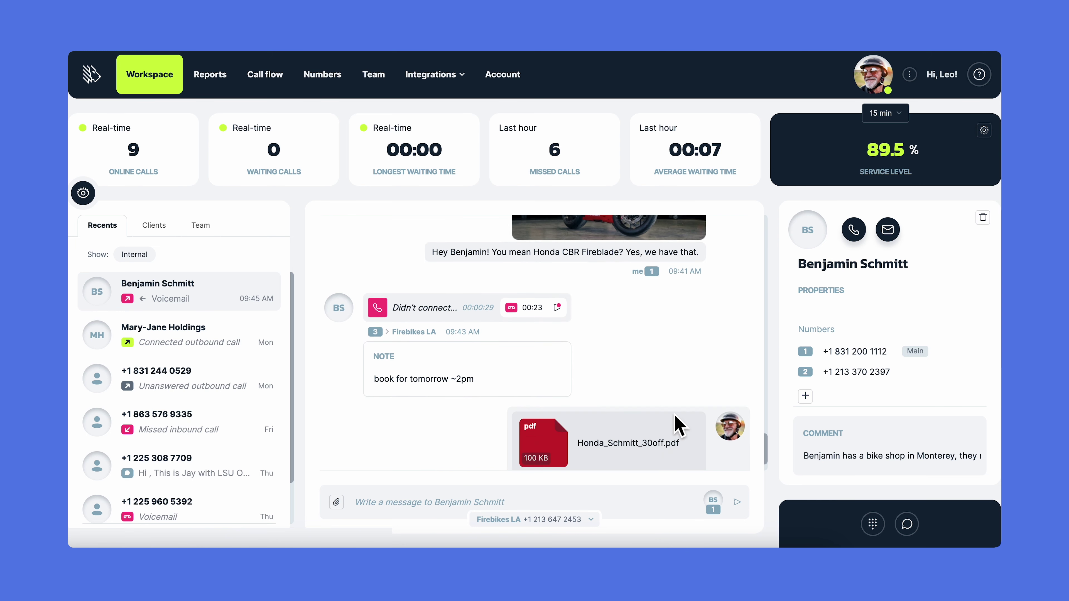
scroll(675, 423, down, 2)
scroll(674, 422, down, 1)
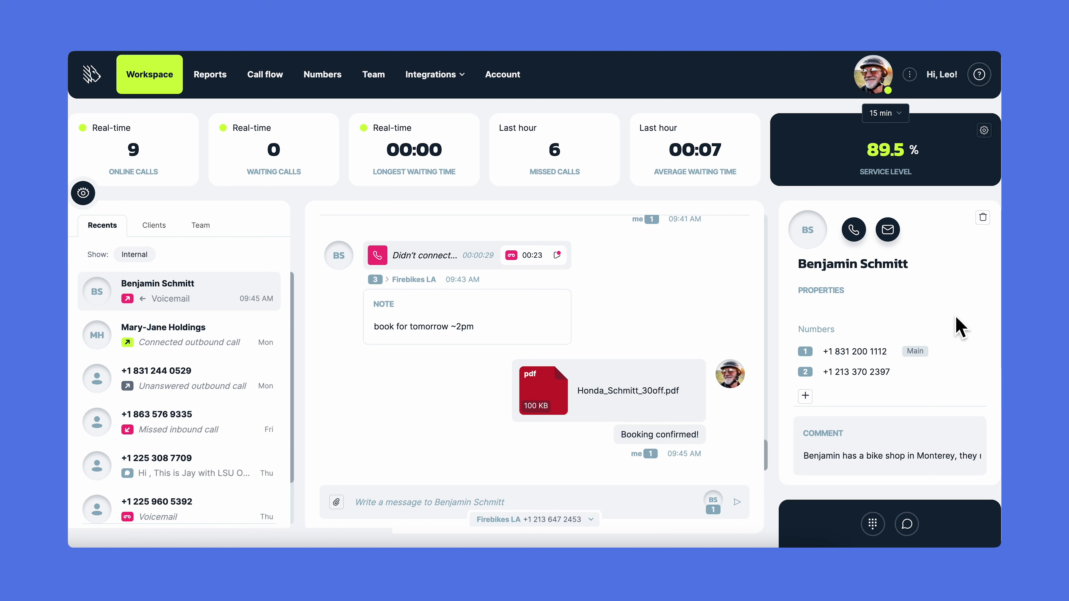
mouse_move(941, 451)
click(853, 230)
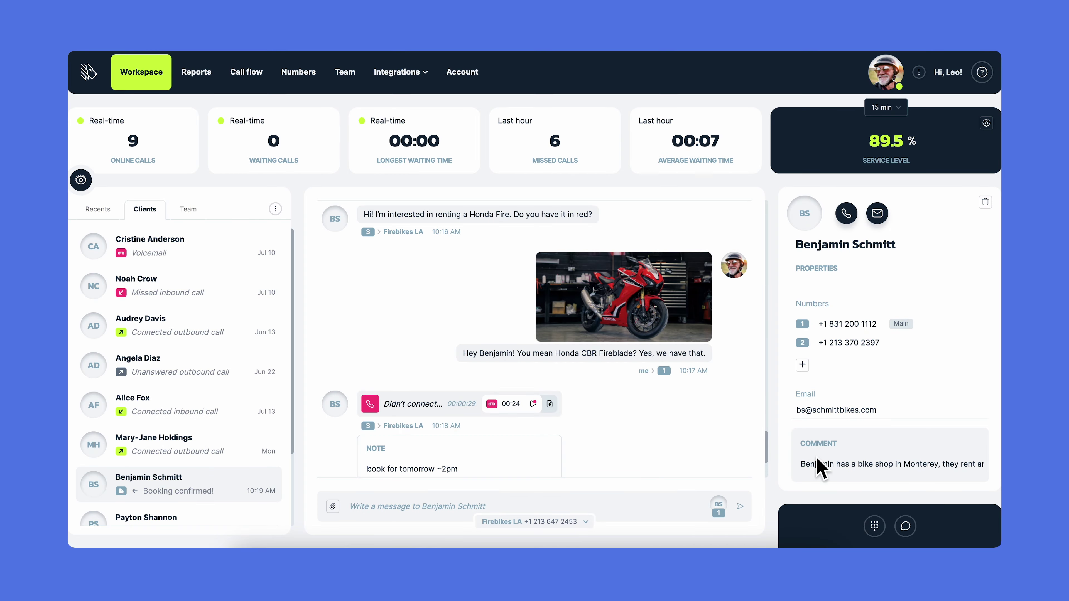
Step: On the dialpad, keep Firebikes LA as the outgoing number and check the audio settings
click(874, 525)
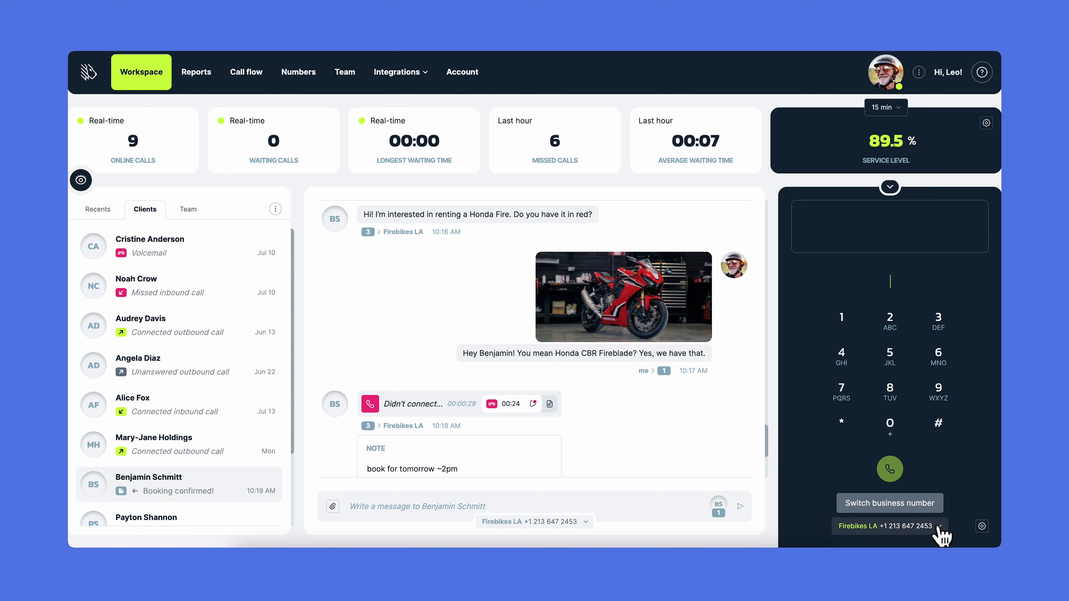
click(939, 527)
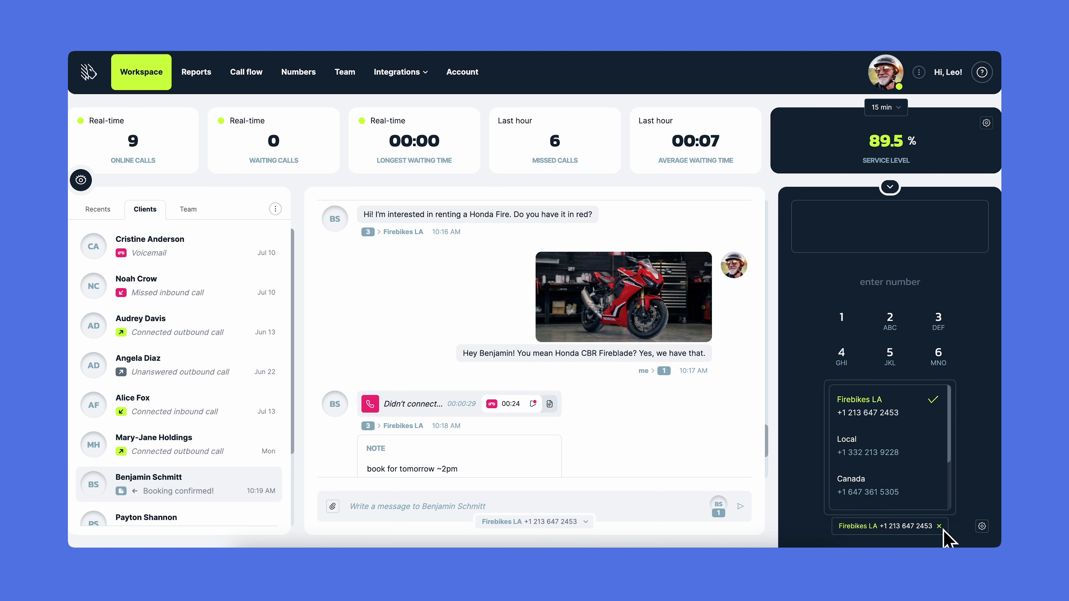
click(942, 530)
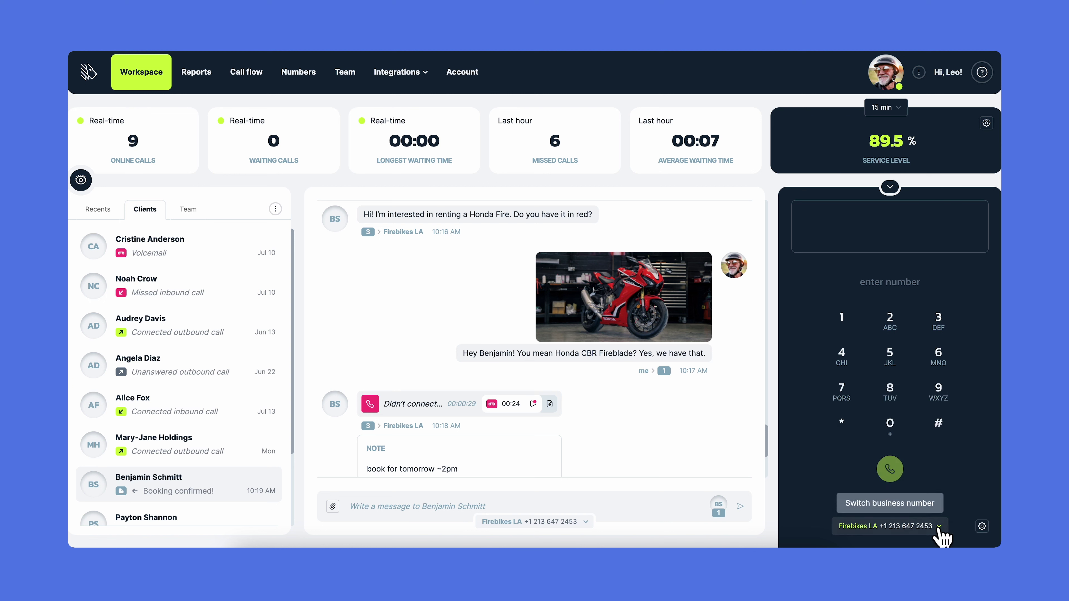
click(982, 527)
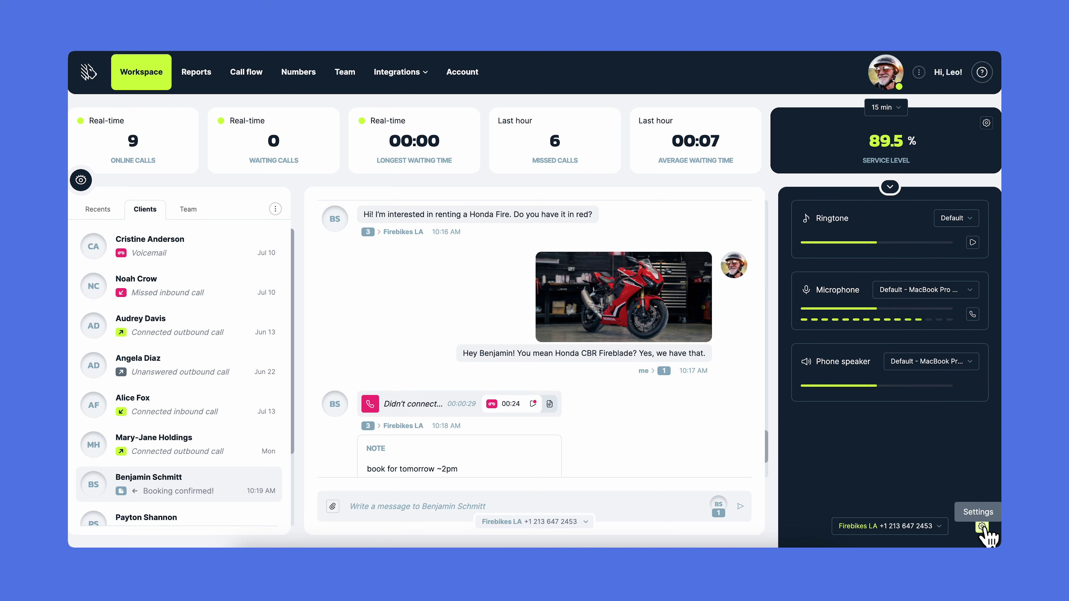
click(982, 526)
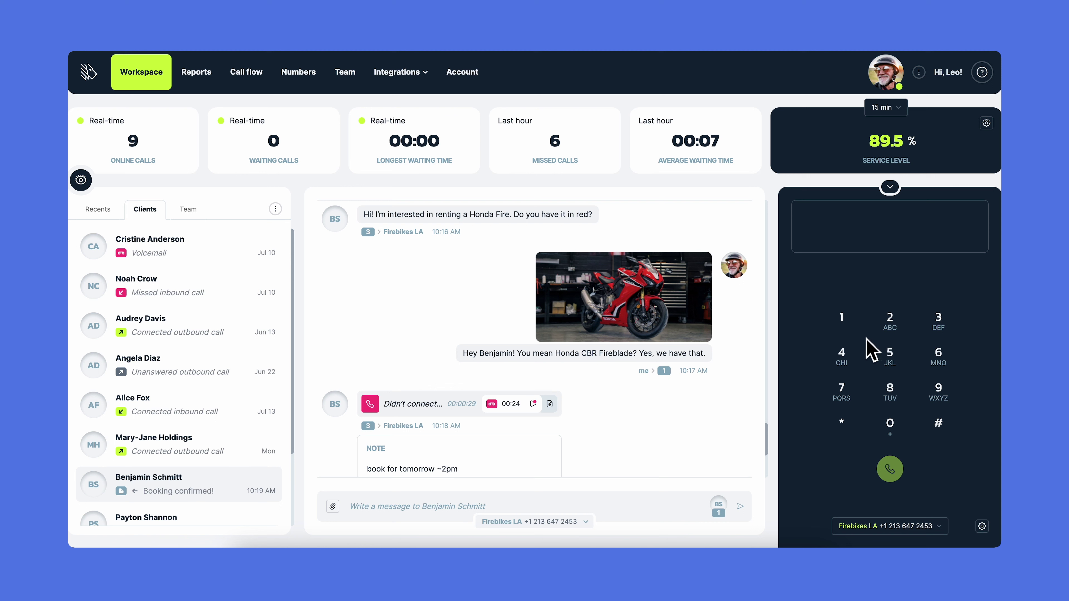
Step: Dial 112, call the suggested client, then add an agent for a three-way call
click(854, 334)
click(854, 334)
click(881, 333)
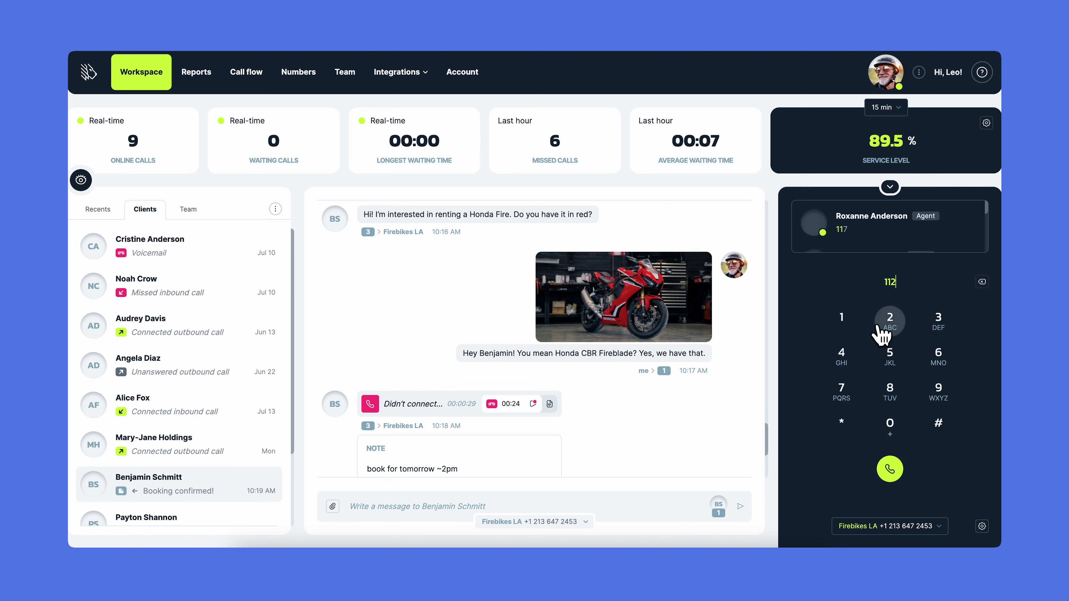
mouse_move(913, 246)
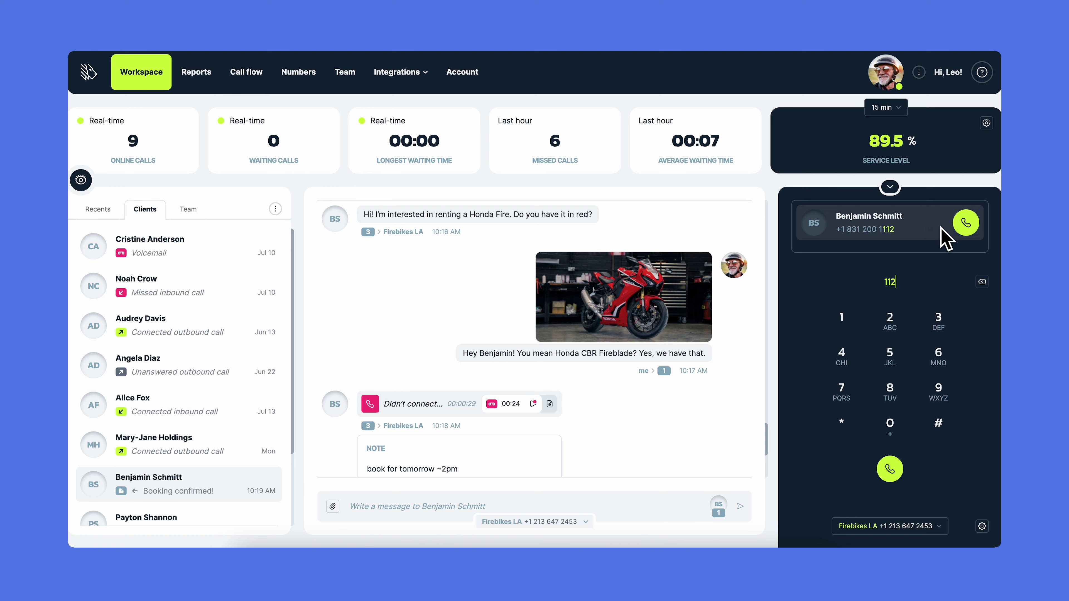
click(965, 223)
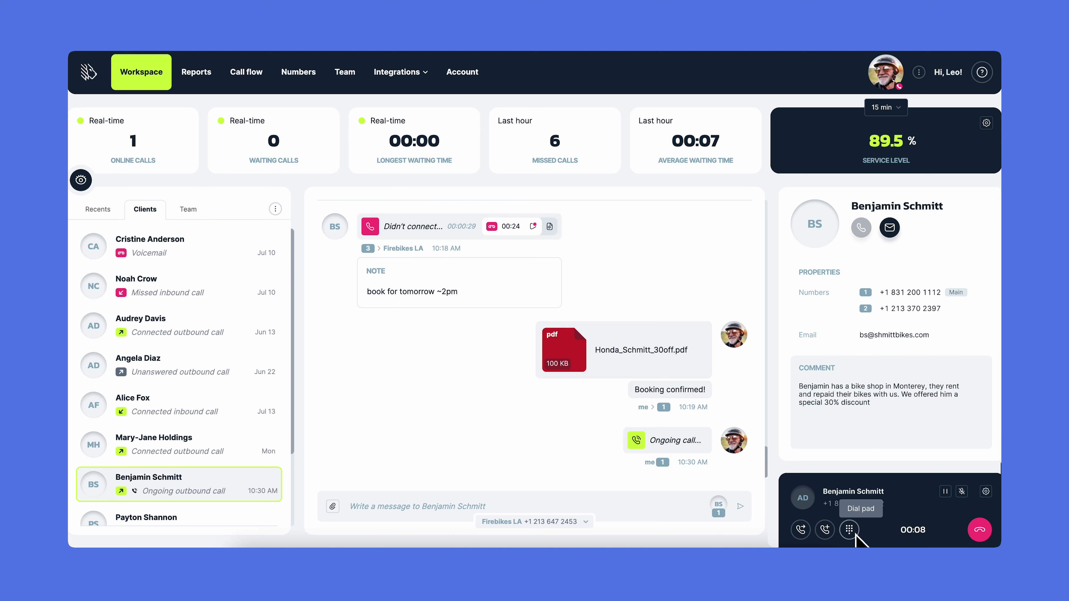
click(825, 530)
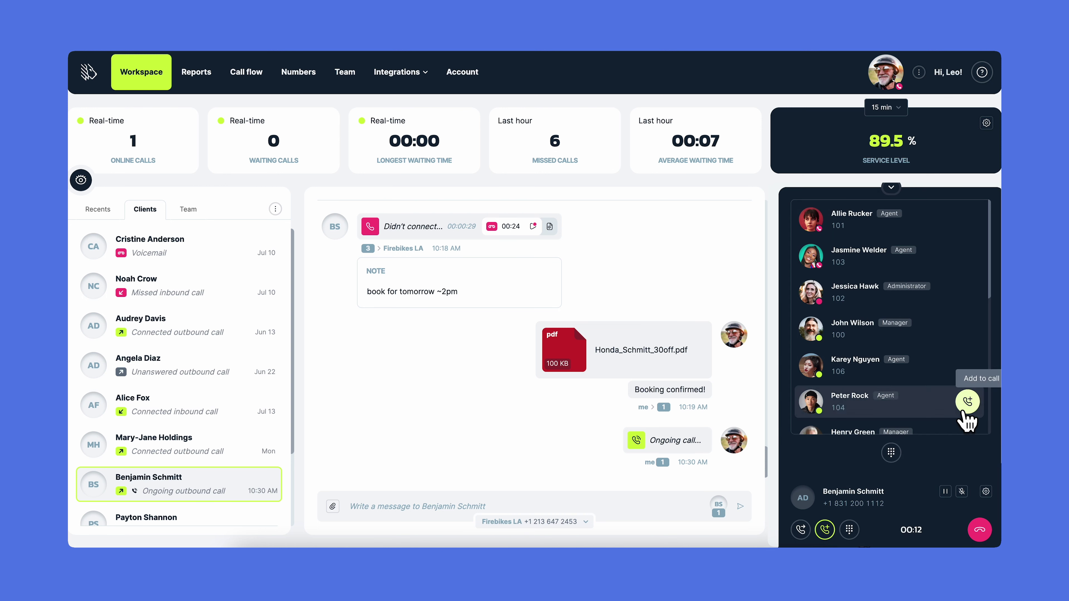
click(967, 404)
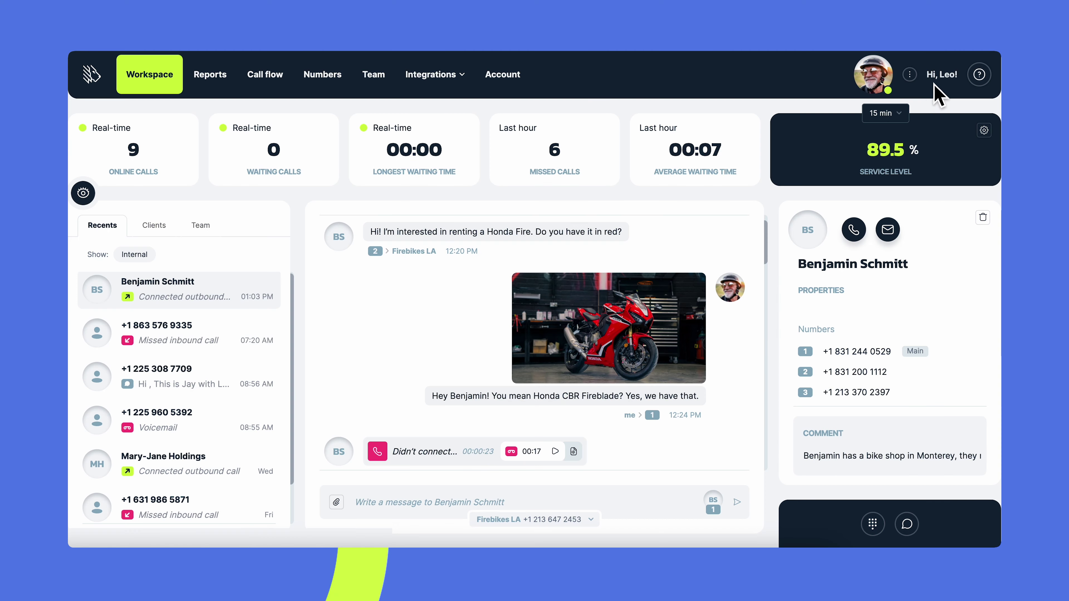
Step: Choose Profile from the account menu beside the avatar
click(910, 76)
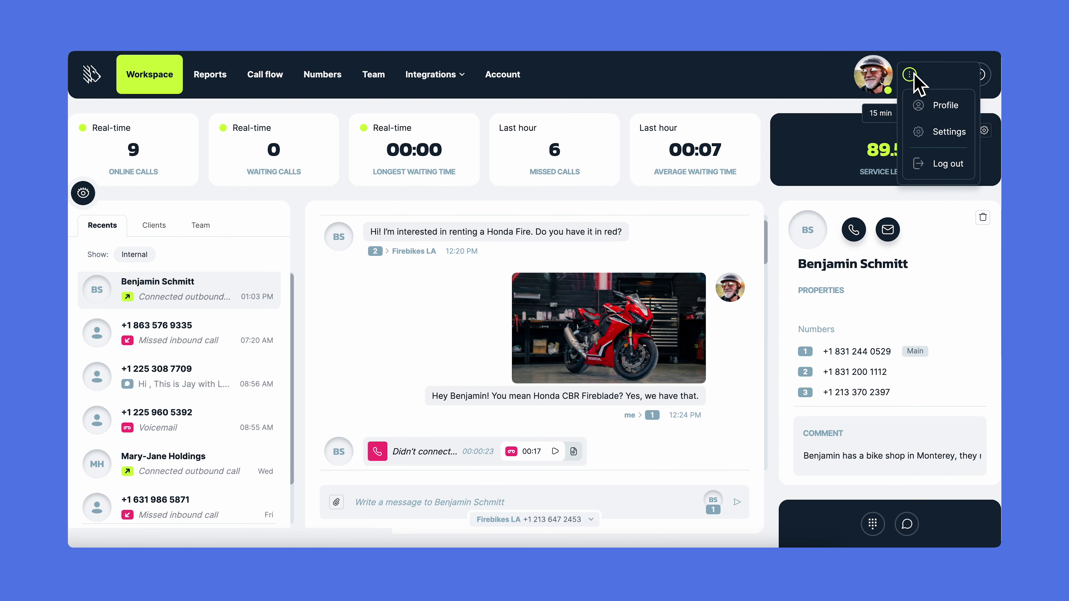
click(945, 106)
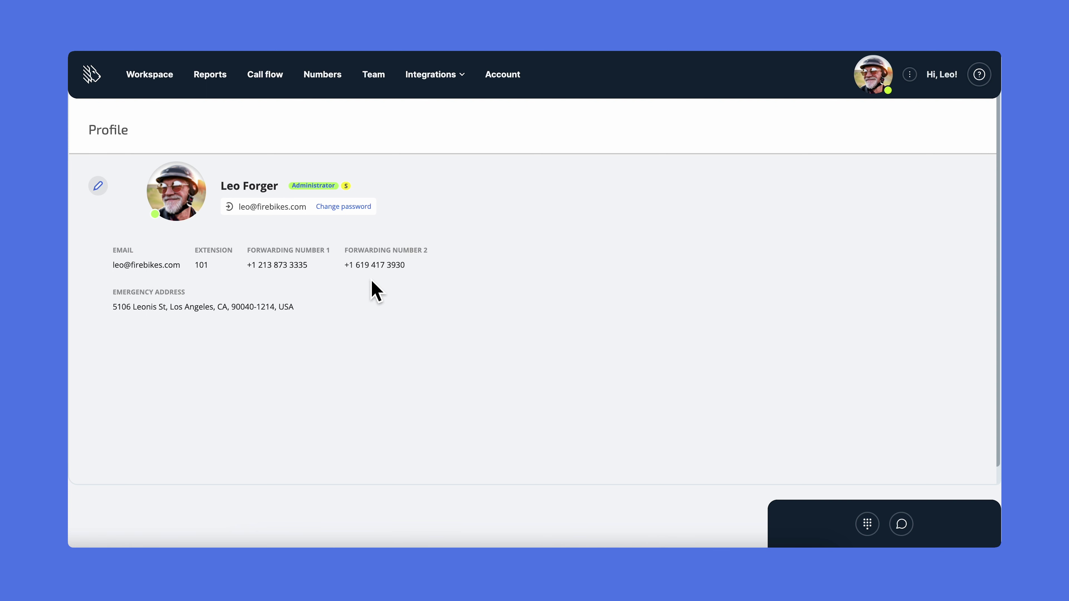
Step: Edit the profile to 'I reside in another country' without an emergency address, then open Settings
click(100, 186)
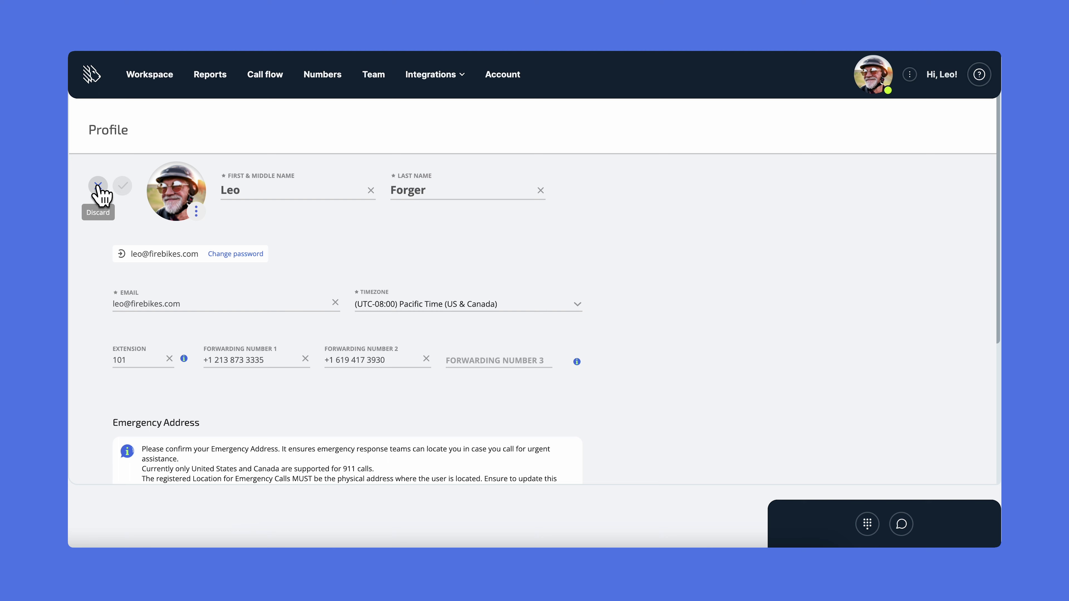
scroll(580, 362, down, 3)
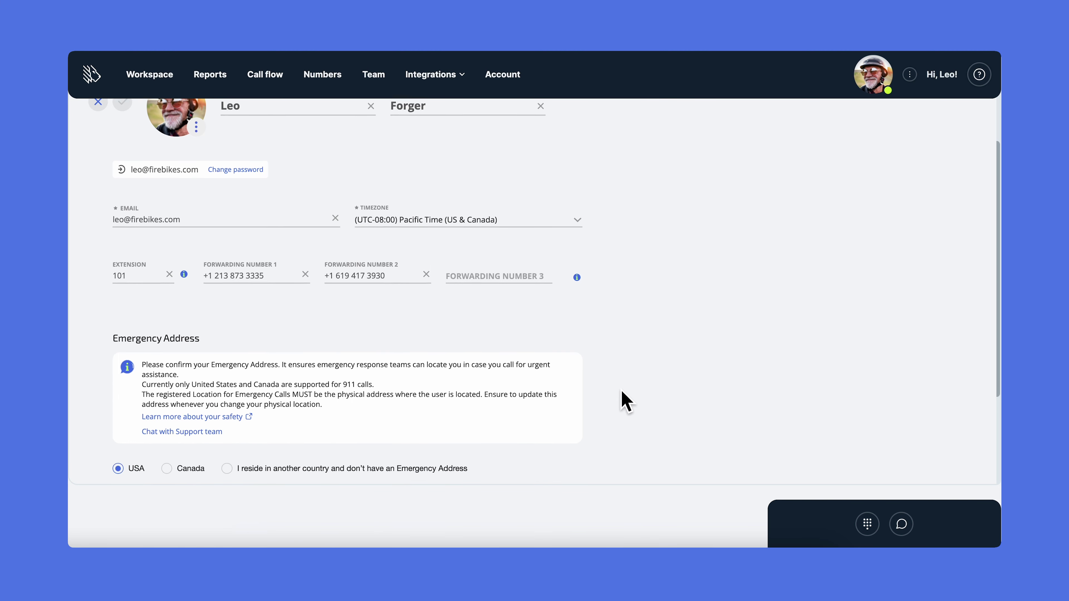
scroll(626, 402, down, 3)
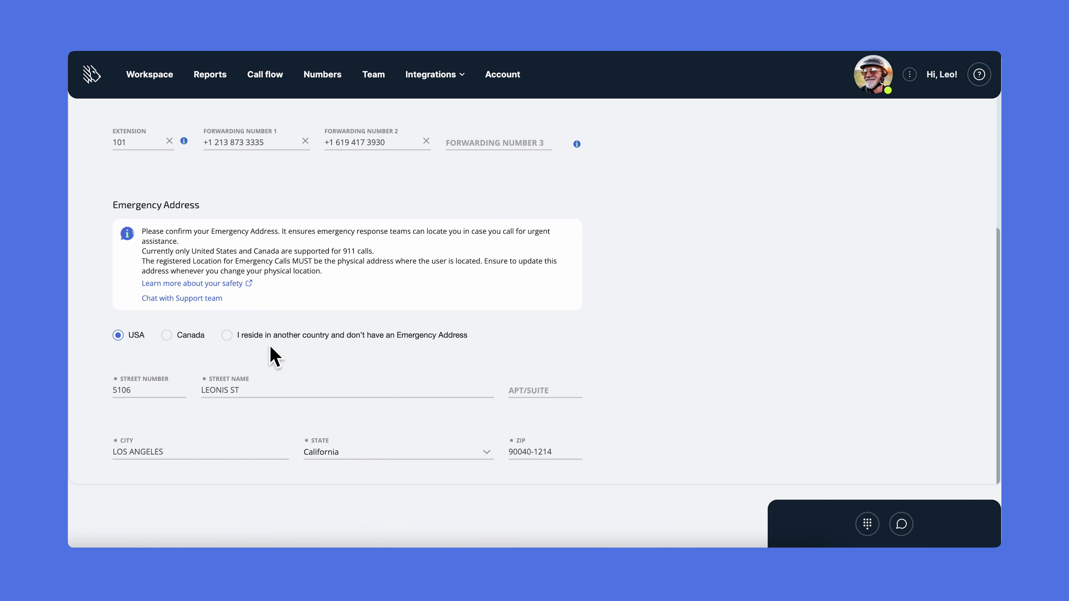
click(227, 336)
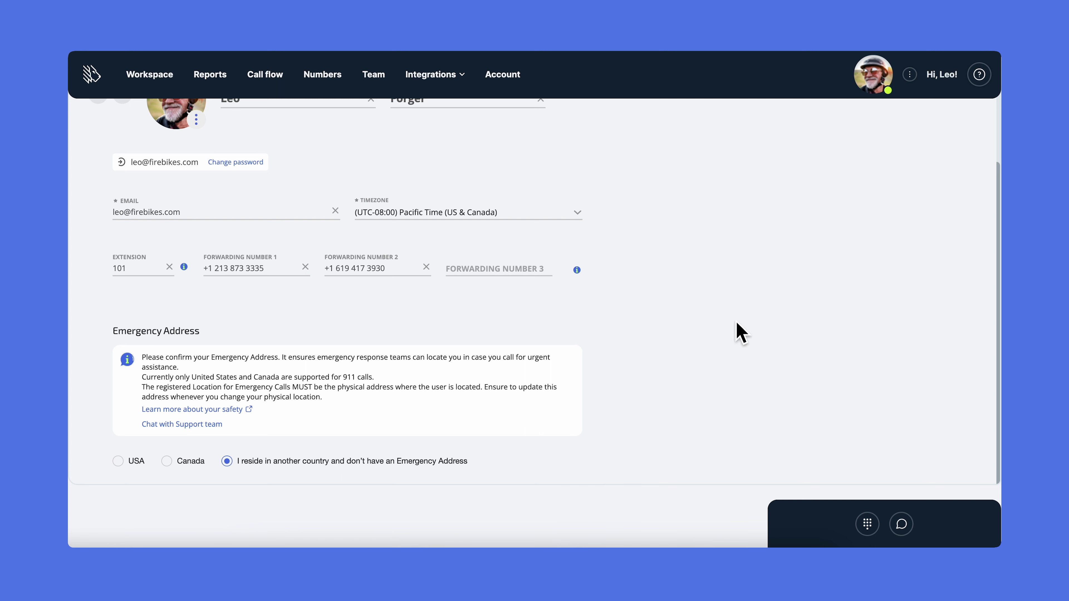
click(909, 75)
click(916, 134)
Step: Drag Webphone then Mobile App to the top of Forwarding Numbers and save the order
click(147, 170)
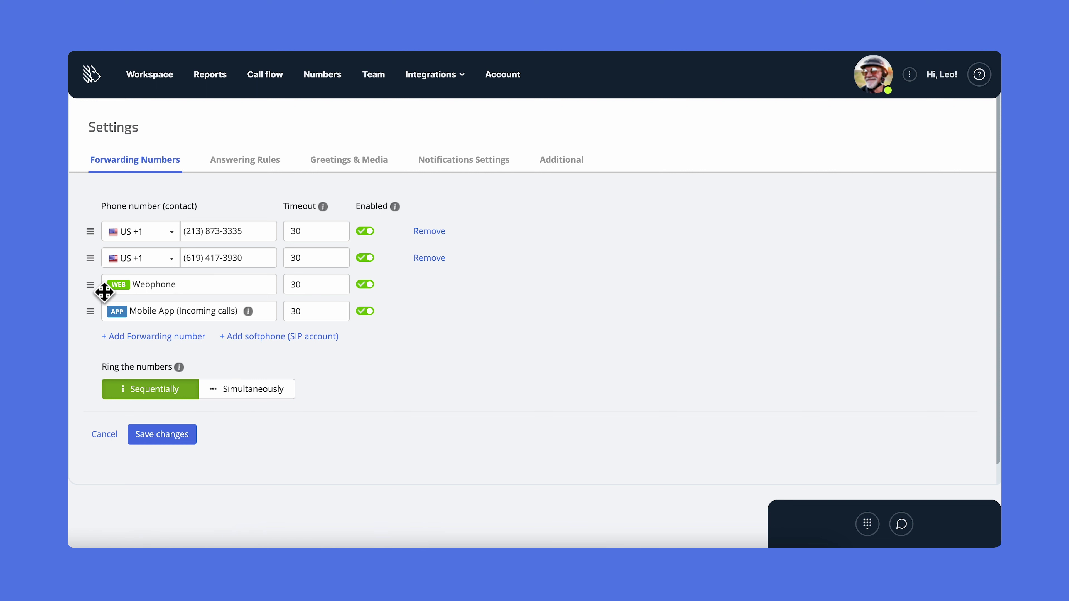
drag(101, 288, 89, 231)
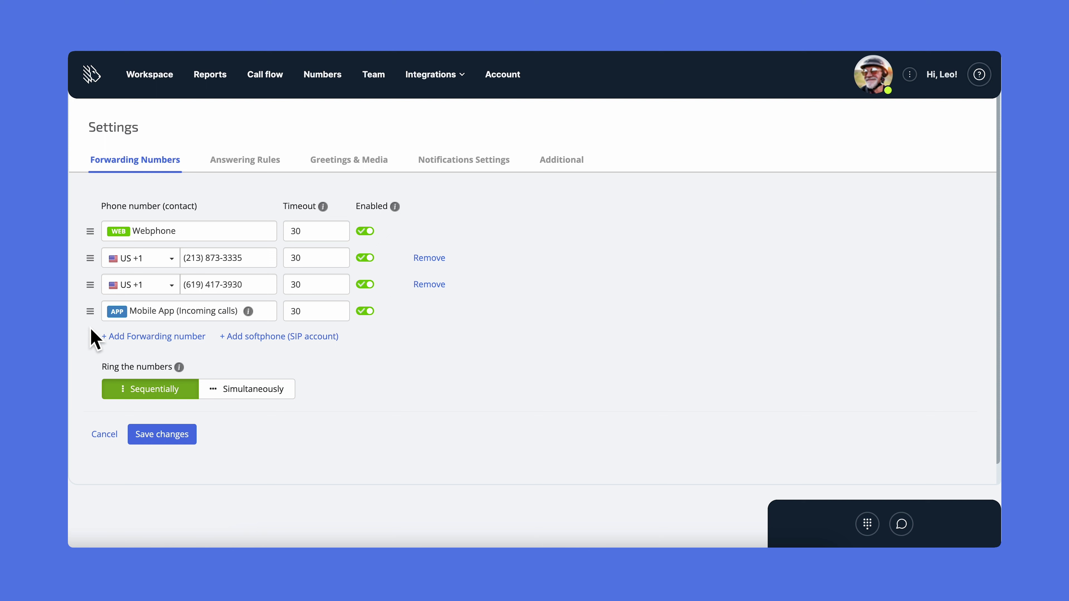
drag(98, 323, 95, 242)
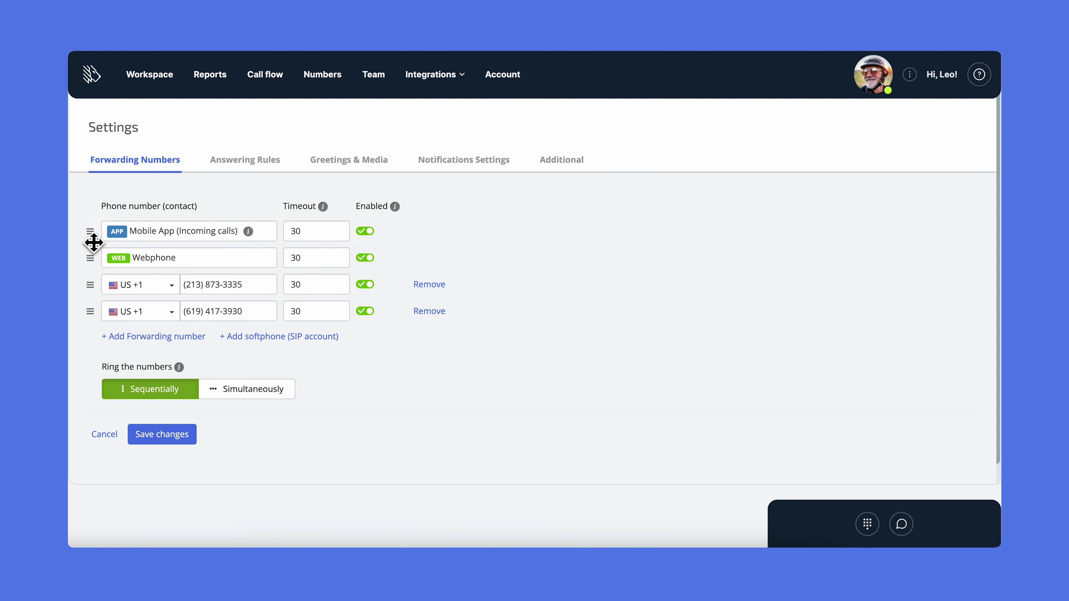
click(151, 442)
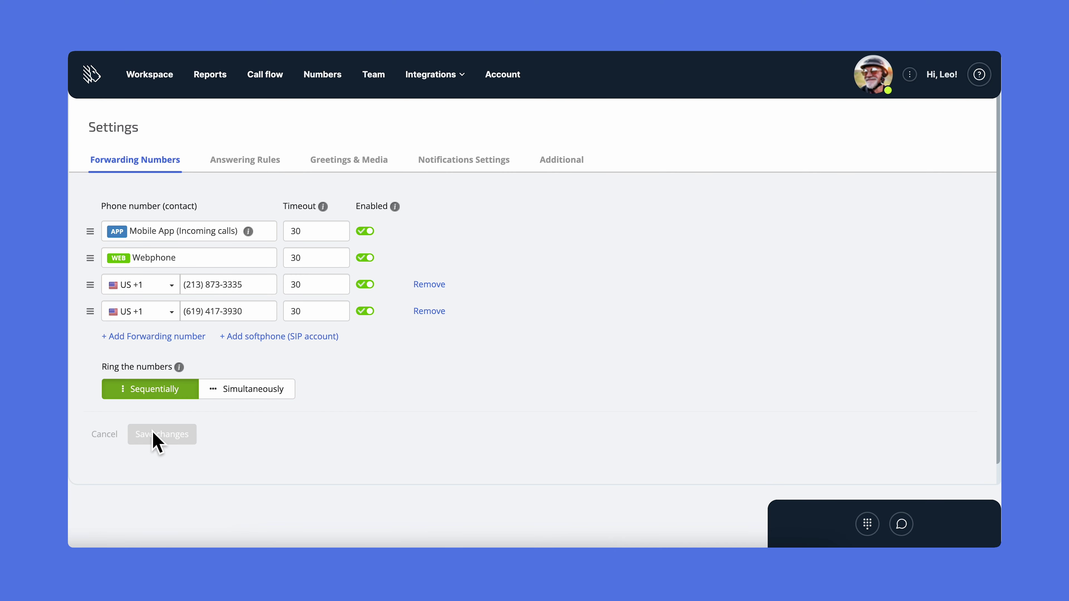
Step: Look over Answering Rules, then check Greetings & Media hold music, leaving Default Music 1
click(258, 163)
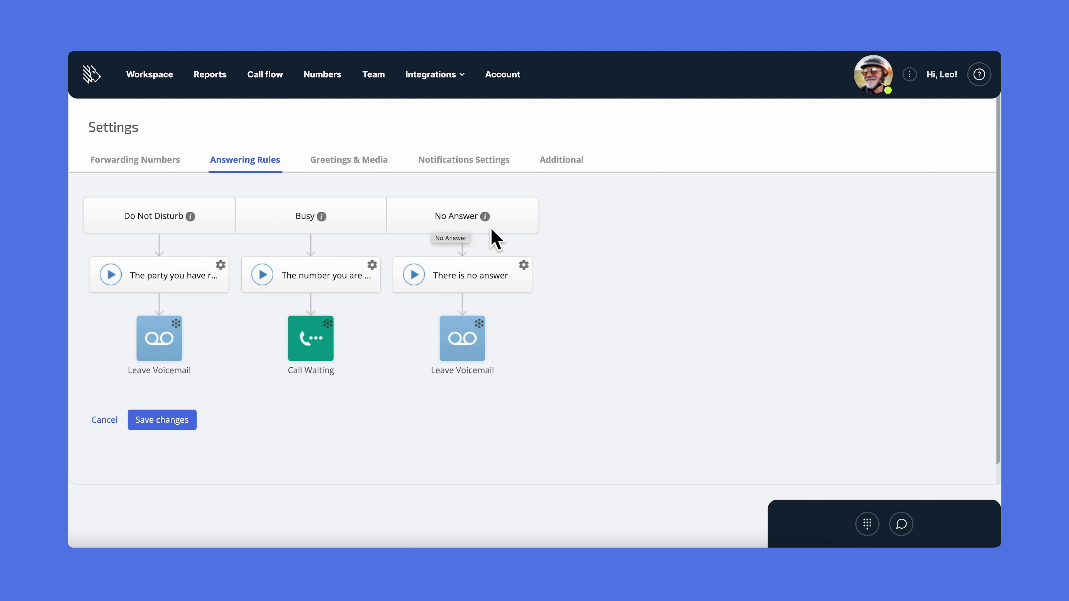
click(353, 160)
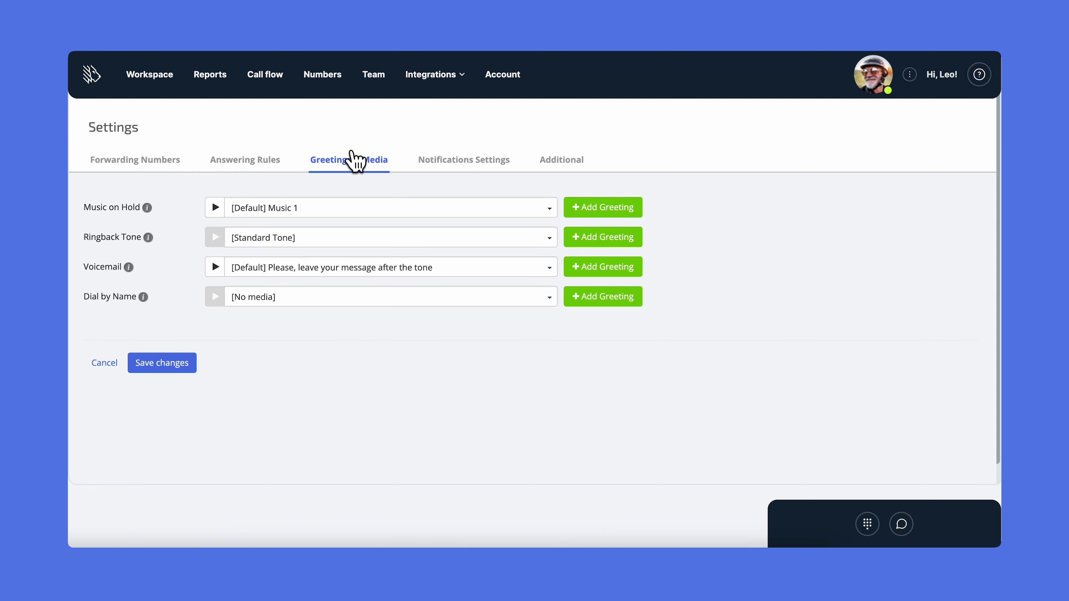
click(552, 208)
click(553, 208)
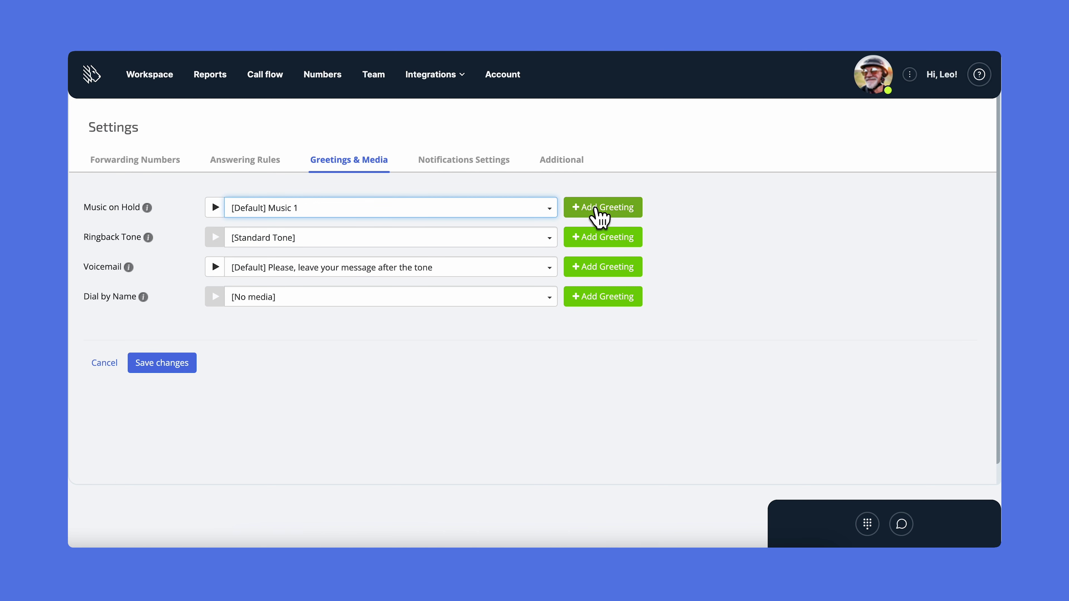
click(615, 218)
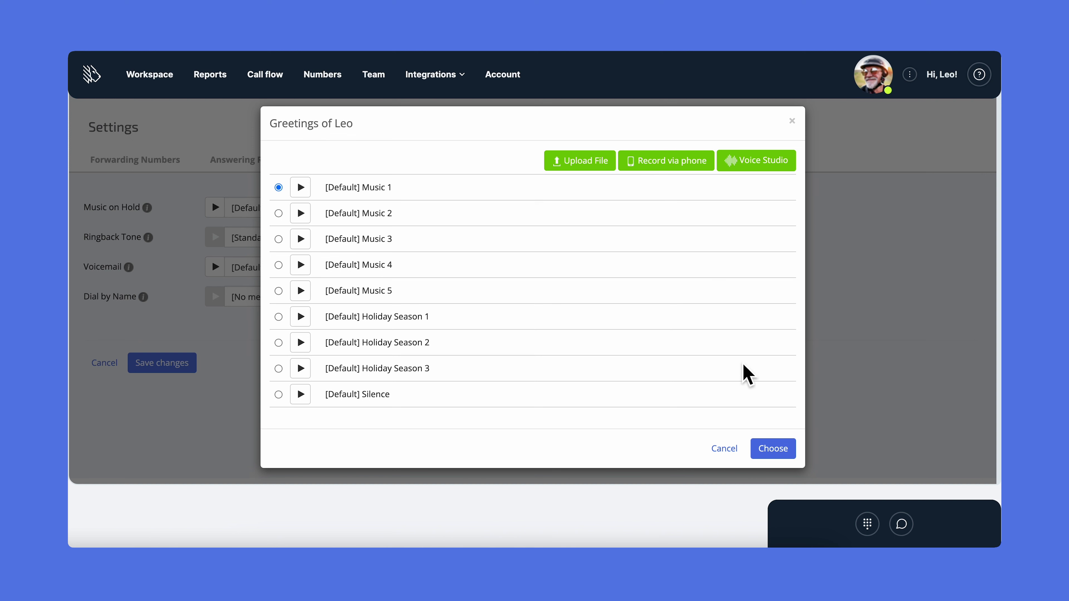
click(771, 454)
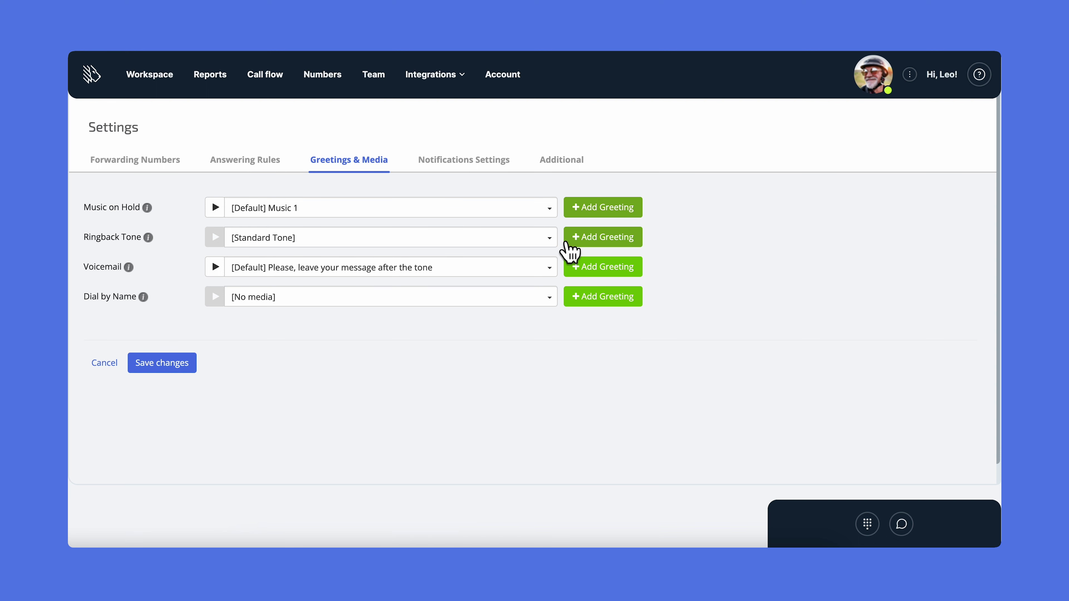
Step: Switch to the Notifications Settings tab to view voicemail e-mail notifications
click(483, 168)
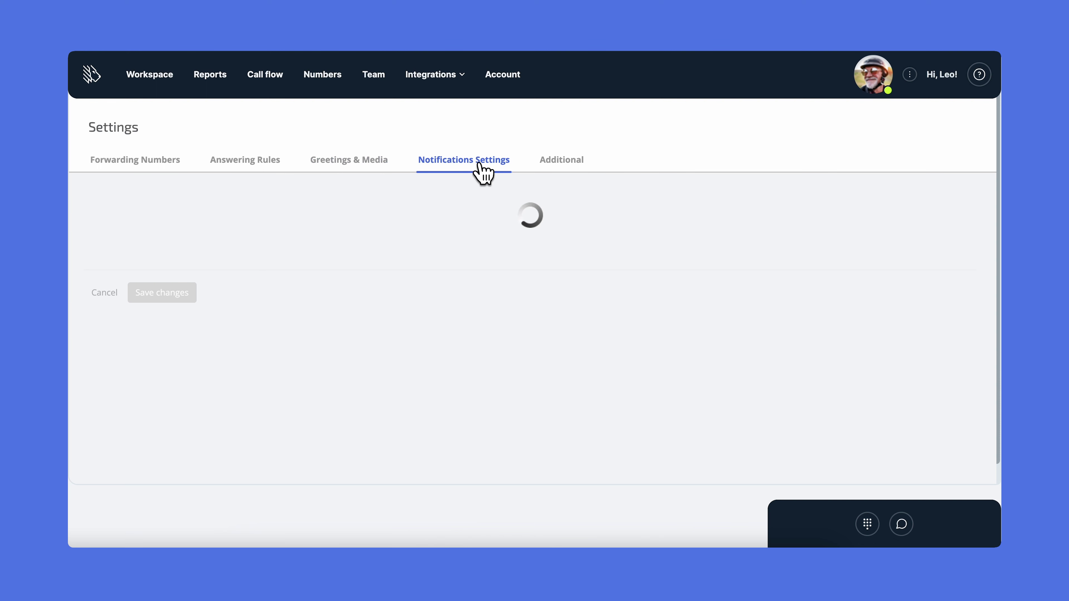